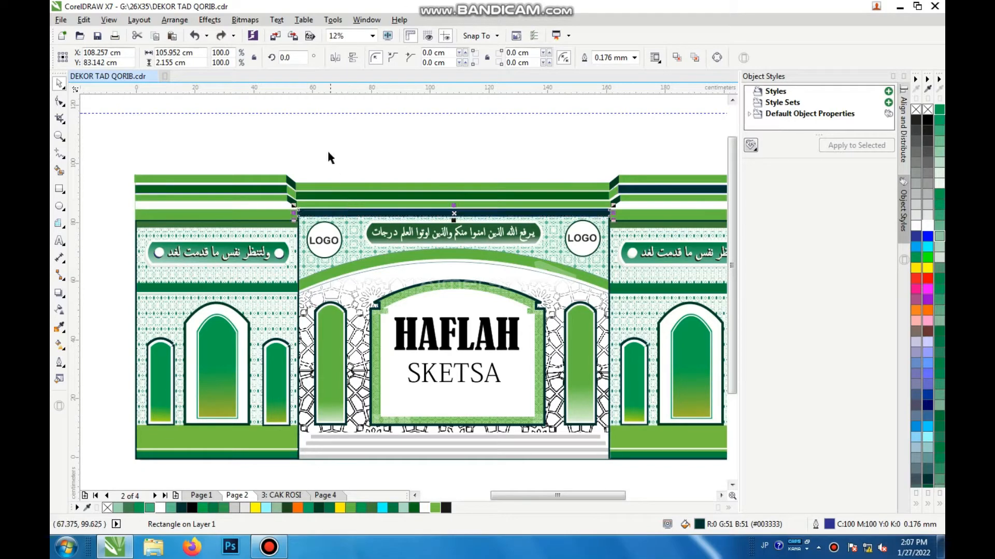
pyautogui.scroll(2, 271, 219)
pyautogui.click(270, 212)
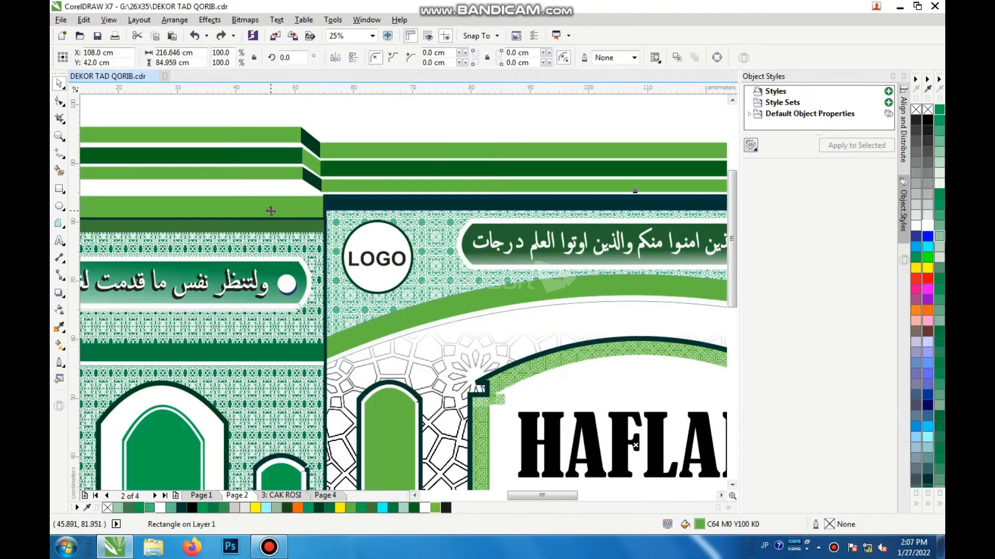
pyautogui.scroll(-2, 276, 263)
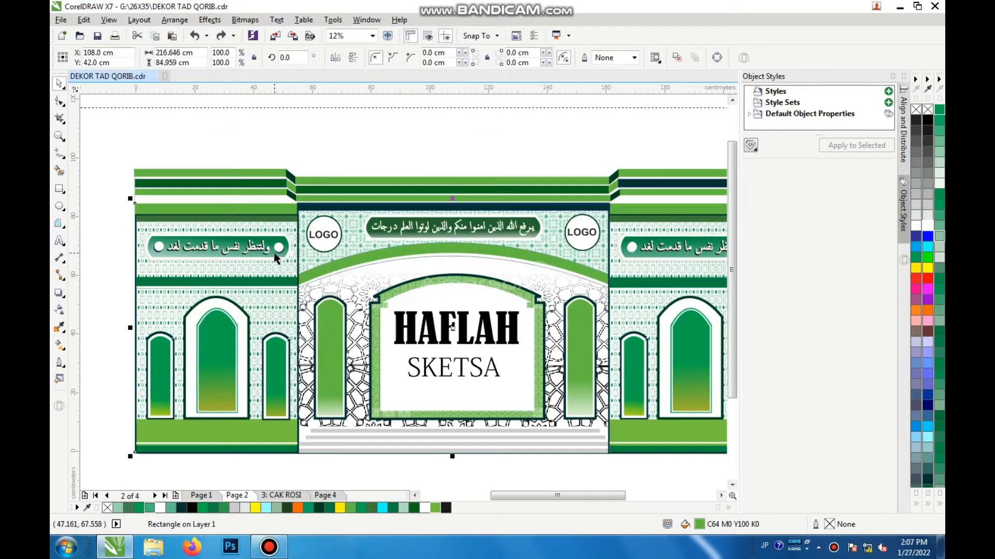
# Try moving the gradient plate off the left inscription and colouring the blue plate beneath it white
pyautogui.click(271, 253)
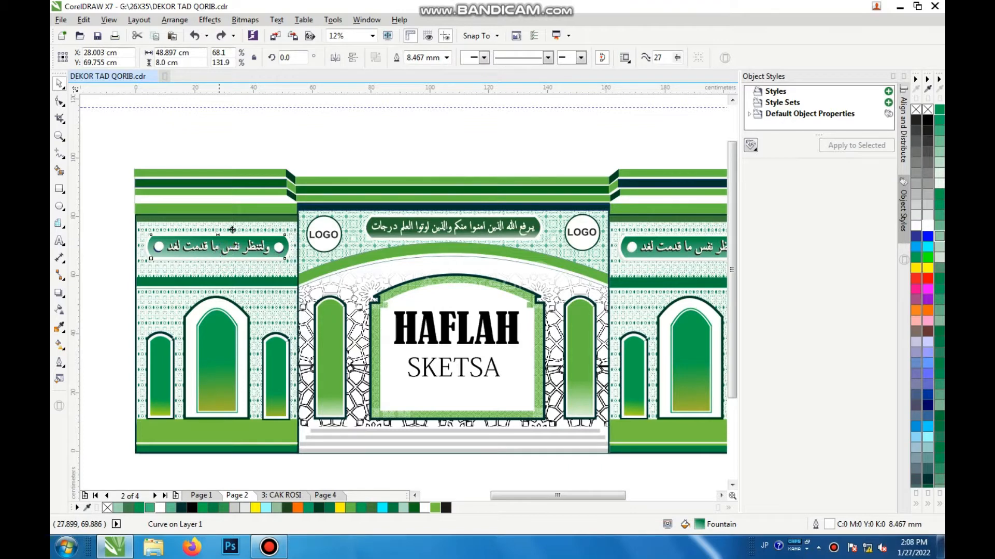
pyautogui.moveTo(217, 251); pyautogui.dragTo(241, 217)
pyautogui.scroll(2, 235, 254)
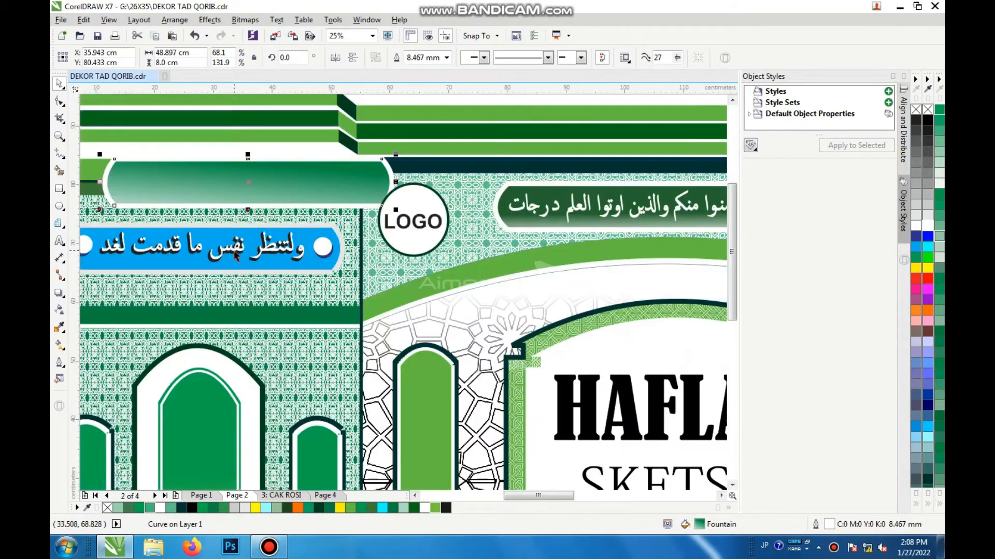
pyautogui.click(247, 268)
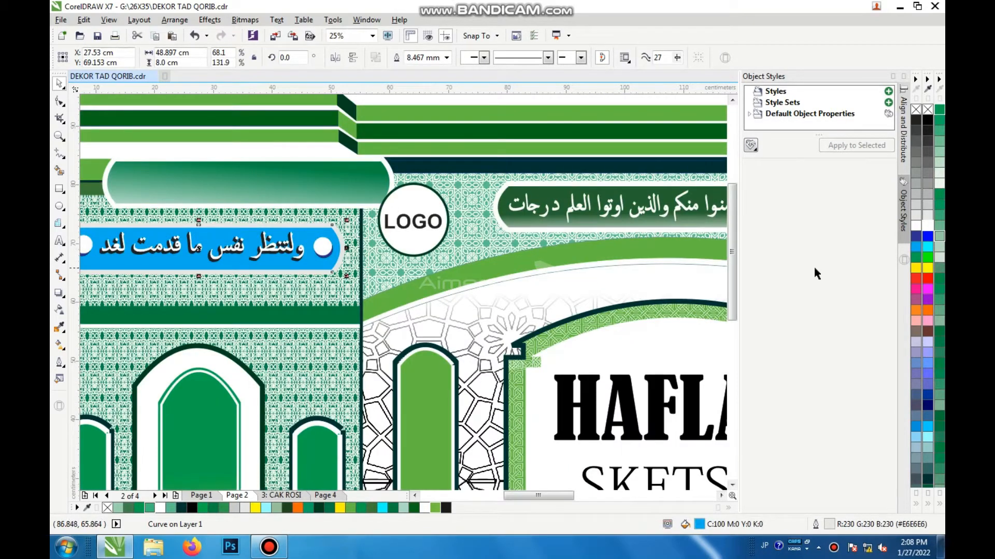
pyautogui.click(927, 226)
pyautogui.hotkey('ctrl', 'z')
pyautogui.hotkey('ctrl', 'z')
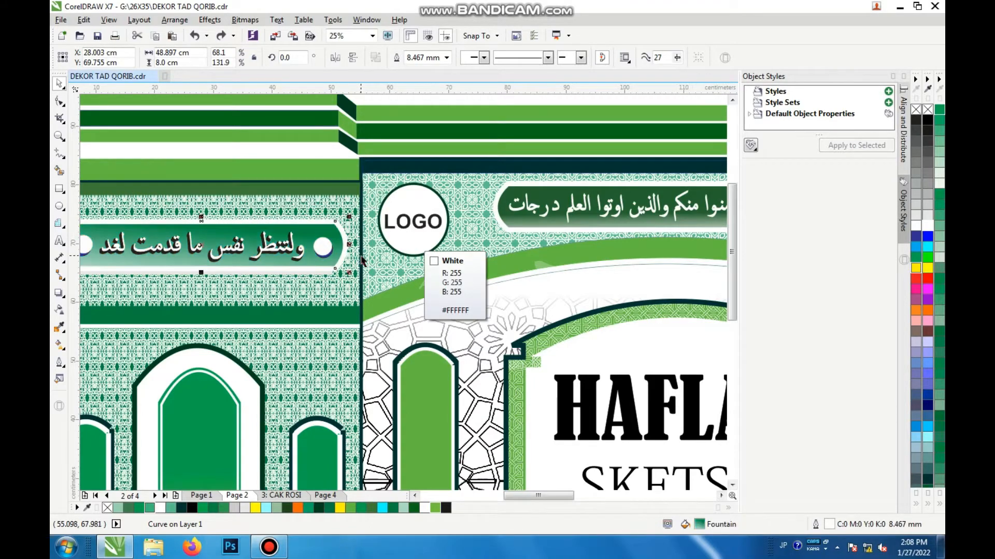
# Inspect the fountain fill of the left wing's central arched window with the Interactive Fill tool
pyautogui.scroll(-2, 304, 264)
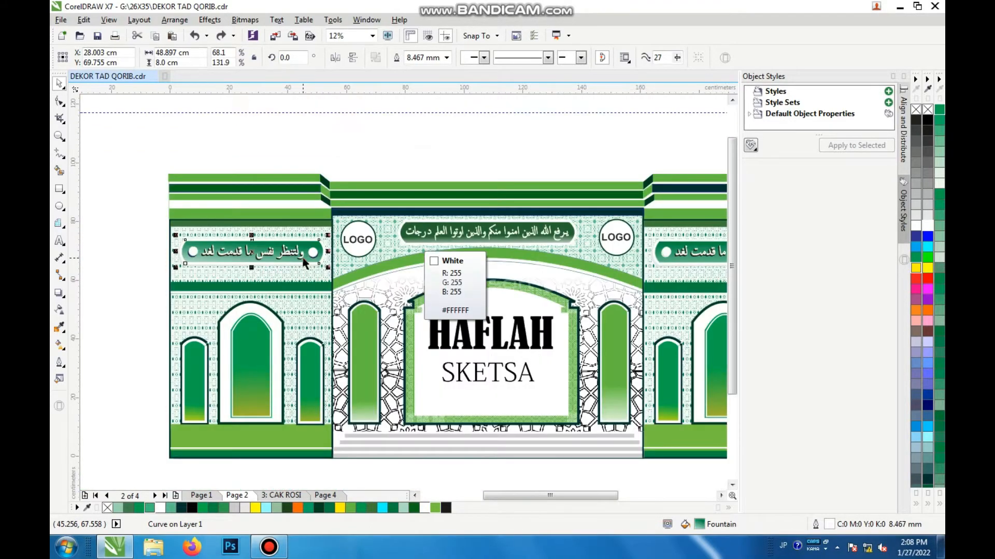
pyautogui.click(255, 373)
pyautogui.scroll(2, 244, 393)
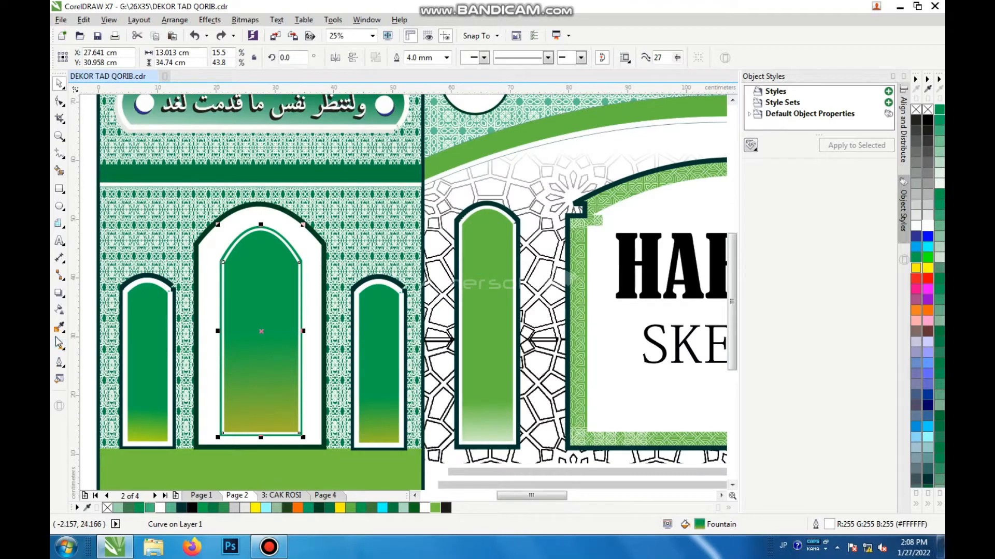
pyautogui.click(58, 343)
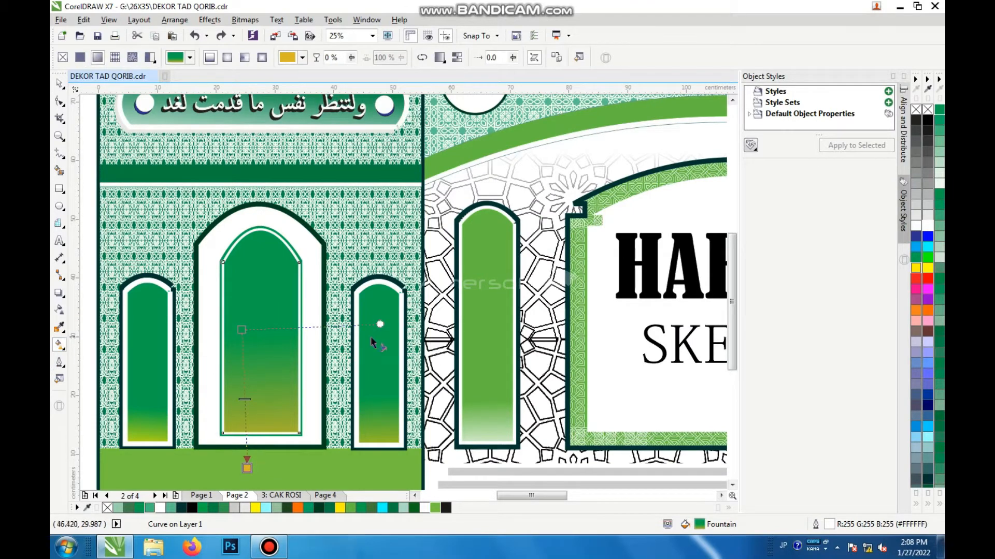
pyautogui.scroll(-2, 372, 342)
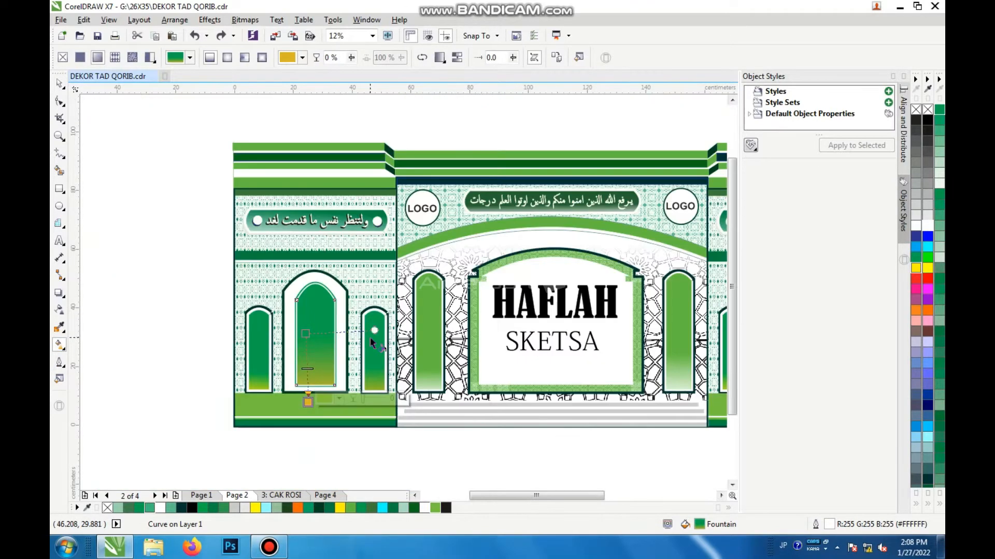
pyautogui.click(60, 83)
# Try filling the left wing's PowerClip background rectangle with orange
pyautogui.click(257, 241)
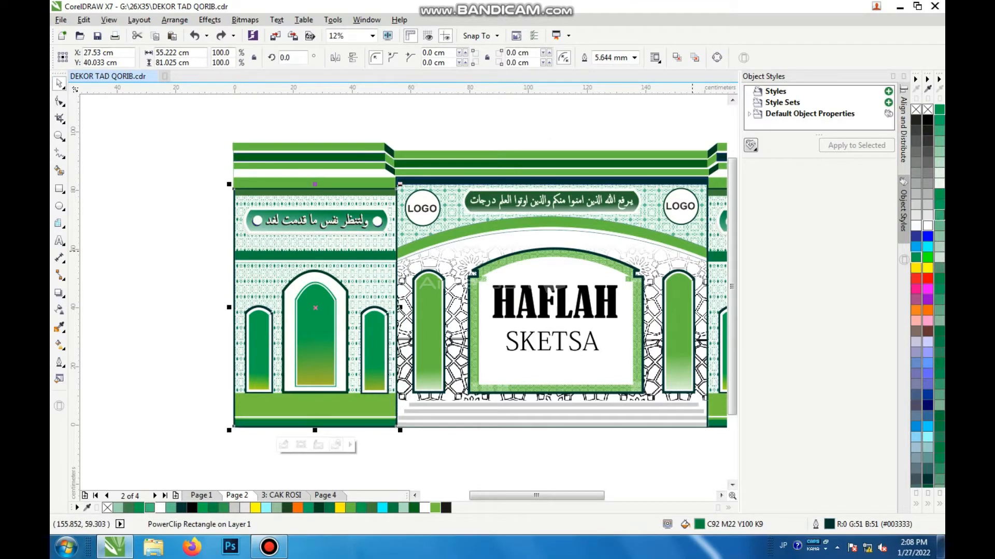
pyautogui.click(916, 309)
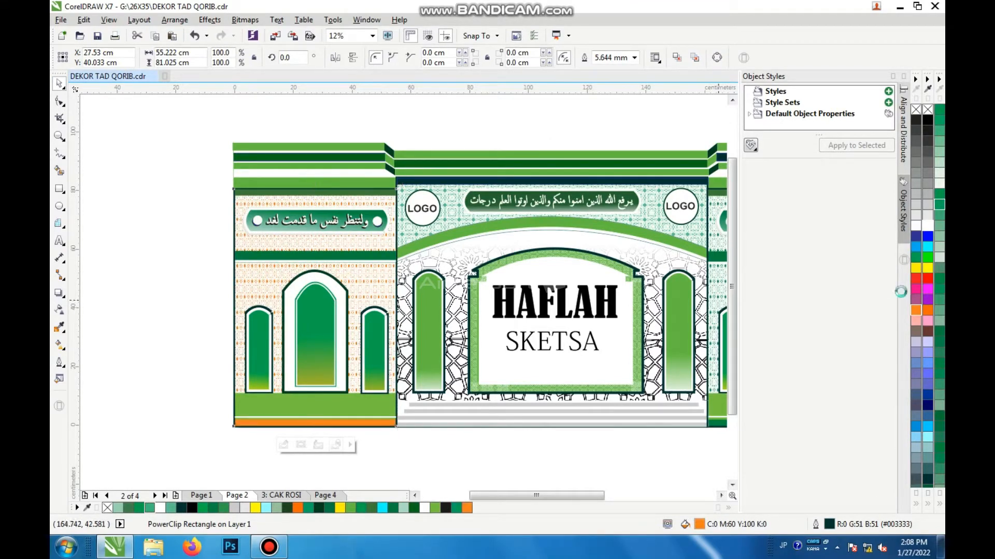
pyautogui.hotkey('ctrl', 'z')
# Try black, 60% Black and TRUMATCH 19-B as fills for the centre panel's background rectangle
pyautogui.click(644, 135)
pyautogui.click(655, 216)
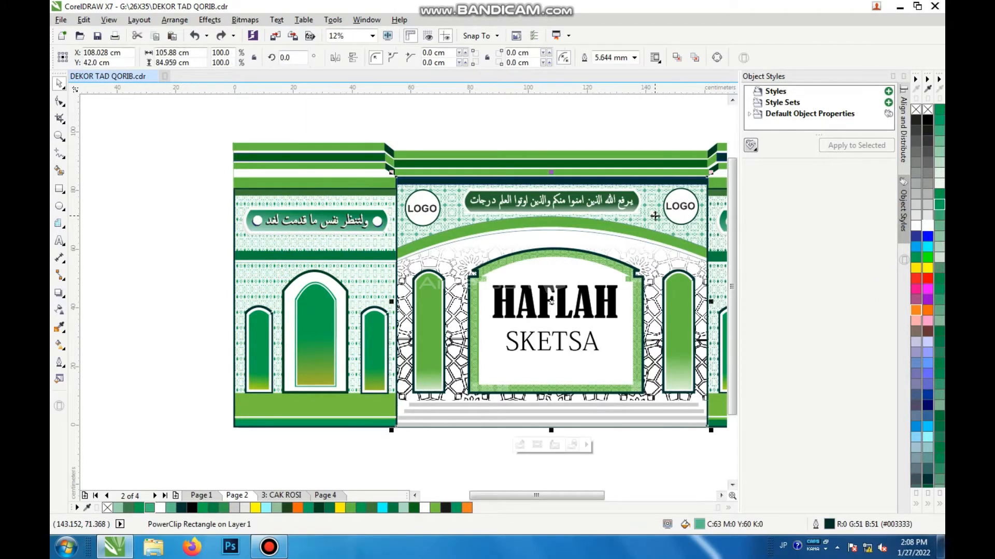
pyautogui.click(926, 120)
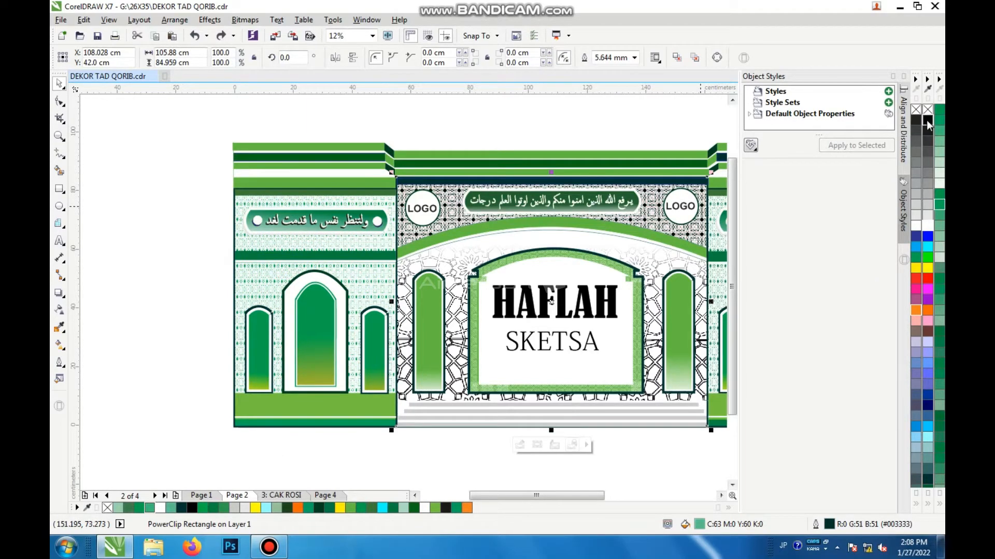
pyautogui.click(916, 160)
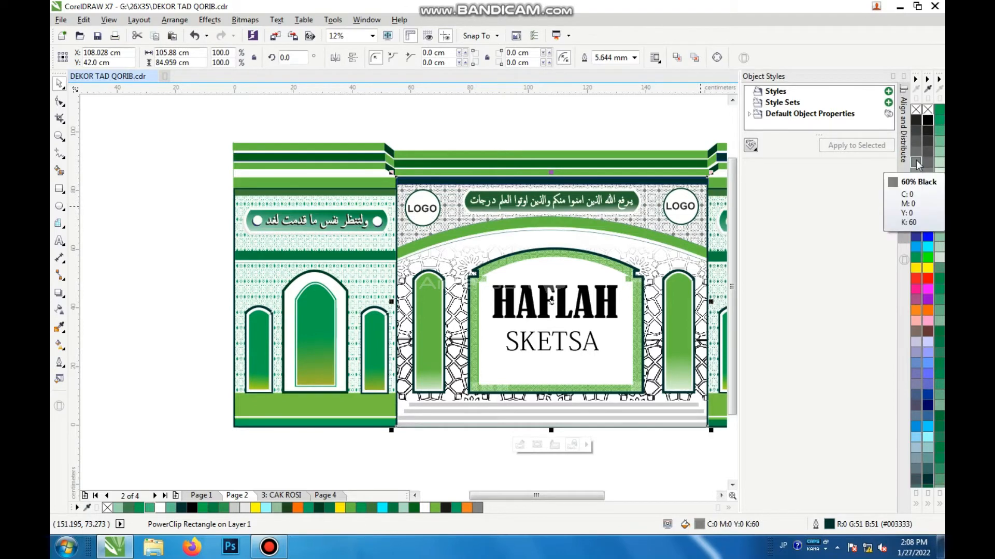
pyautogui.click(938, 122)
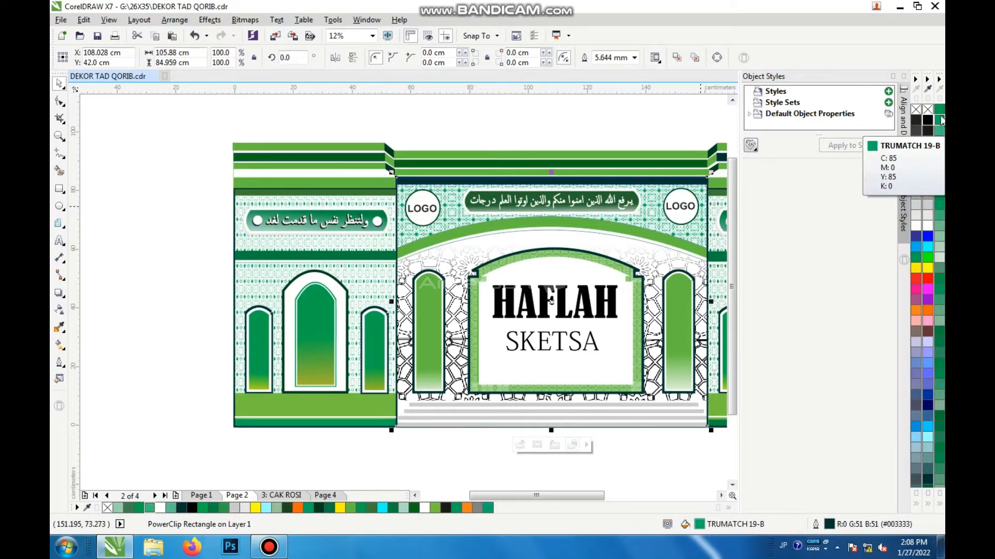
pyautogui.hotkey('ctrl', 'z')
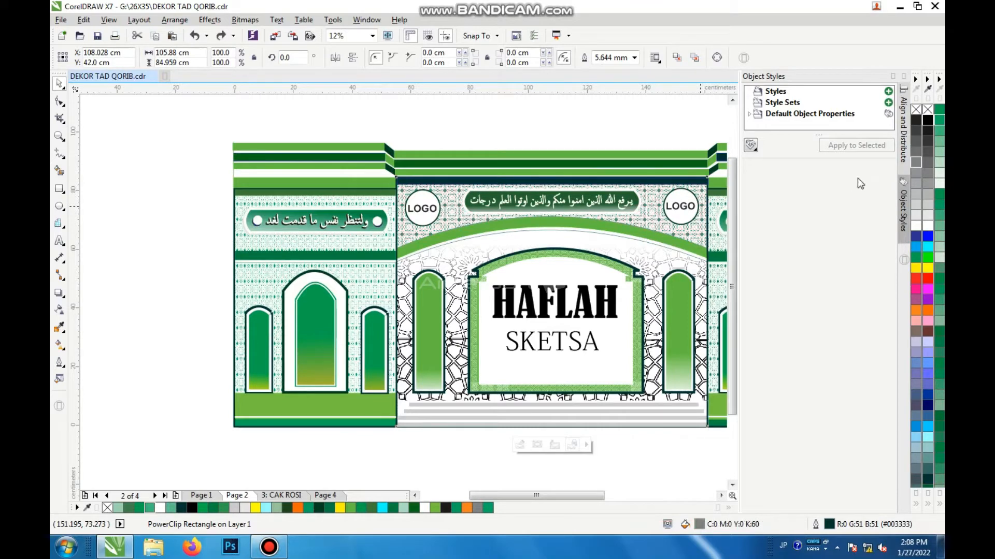
pyautogui.hotkey('ctrl', 'z')
pyautogui.hotkey('ctrl', 'z')
pyautogui.hotkey('ctrl', 'z')
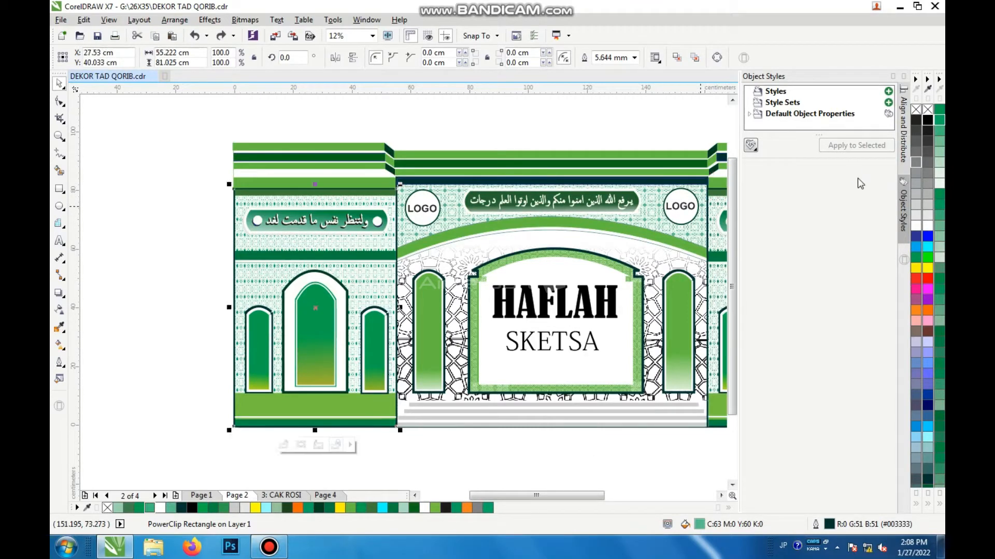
# Examine the centre panel's right logo circle and its LOGO text as separate objects
pyautogui.moveTo(603, 144); pyautogui.dragTo(719, 141)
pyautogui.click(498, 213)
pyautogui.scroll(4, 498, 213)
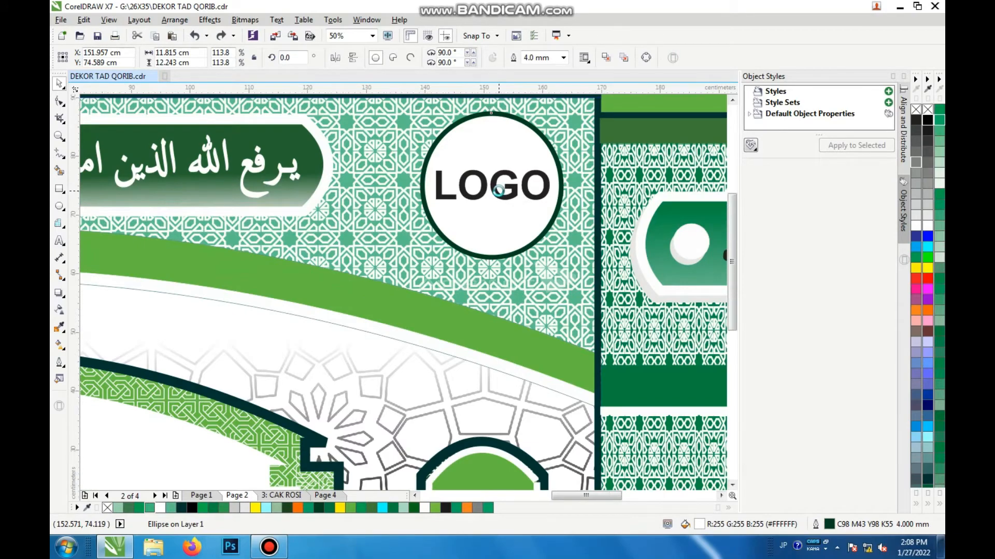
pyautogui.scroll(-2, 498, 196)
pyautogui.scroll(-2, 394, 199)
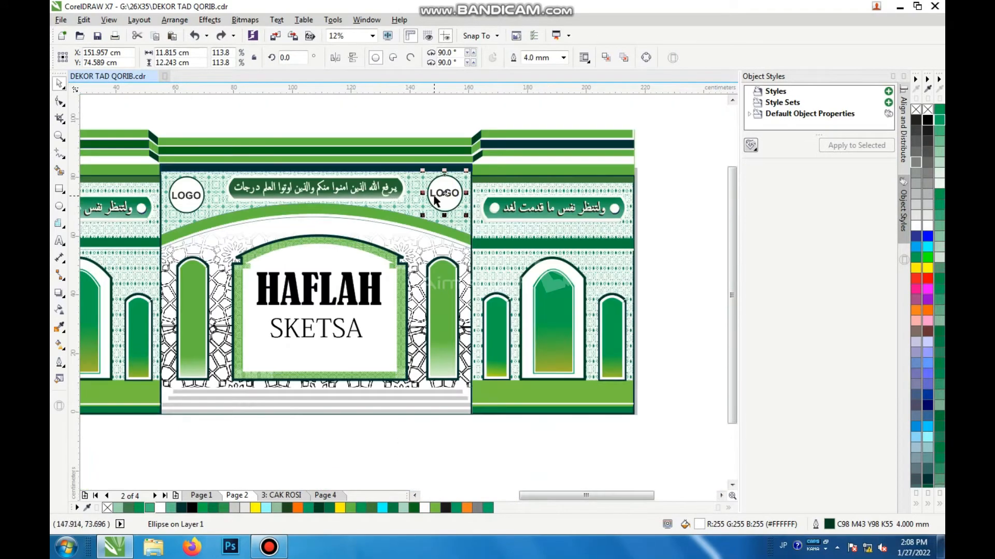
pyautogui.click(437, 200)
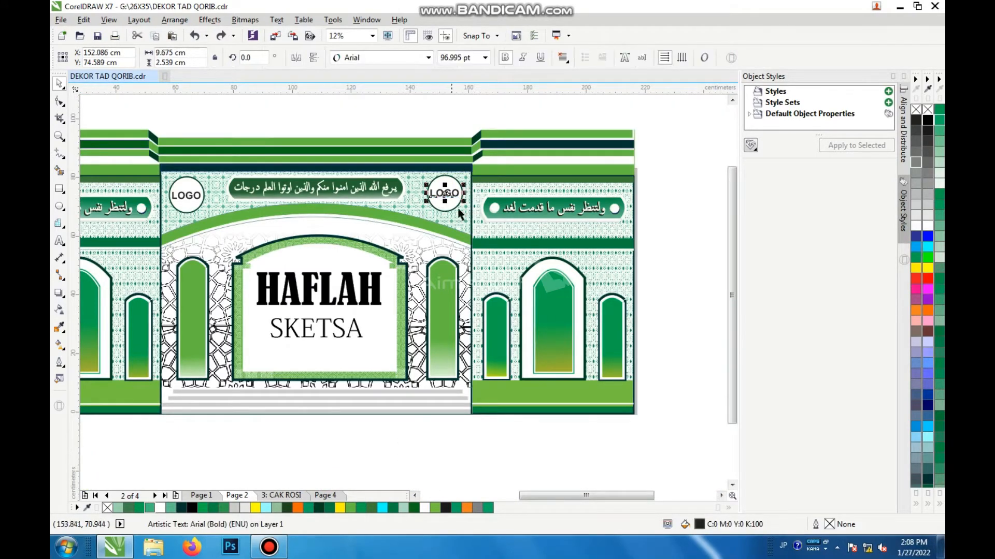
# Try moving the right wing's arched window group, ungrouping it and shifting its rightmost window
pyautogui.click(536, 302)
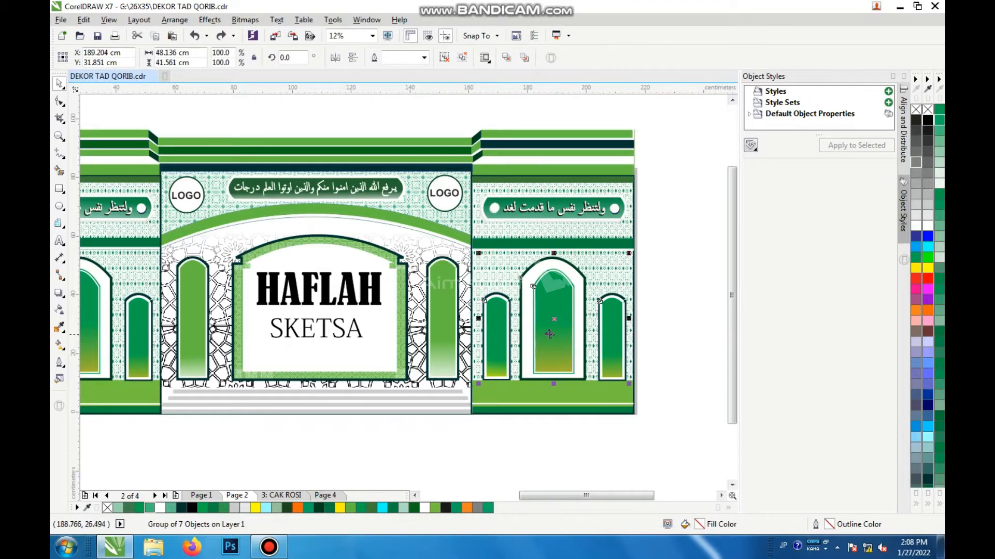
pyautogui.moveTo(550, 334); pyautogui.dragTo(575, 305)
pyautogui.click(449, 58)
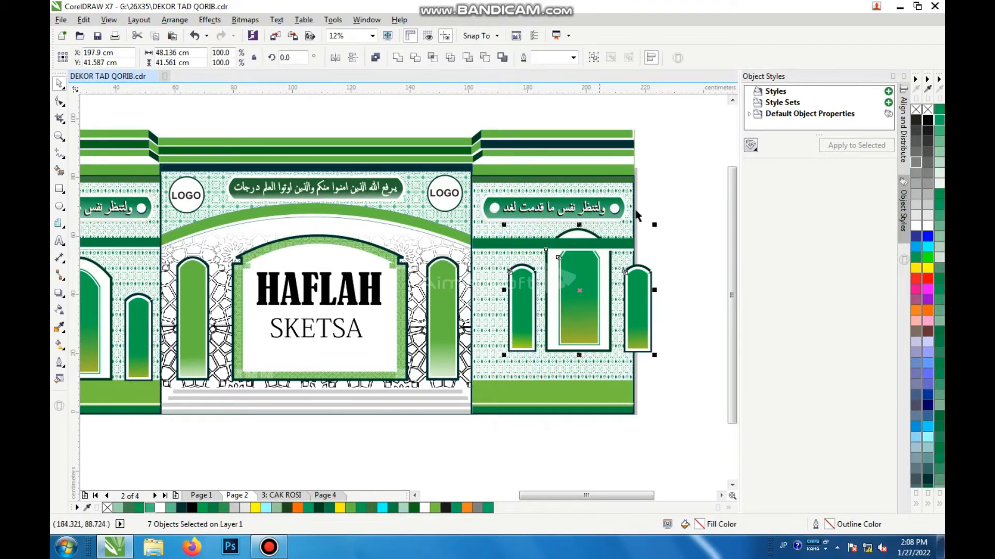
pyautogui.click(661, 280)
pyautogui.moveTo(646, 297); pyautogui.dragTo(678, 281)
pyautogui.hotkey('ctrl', 'z')
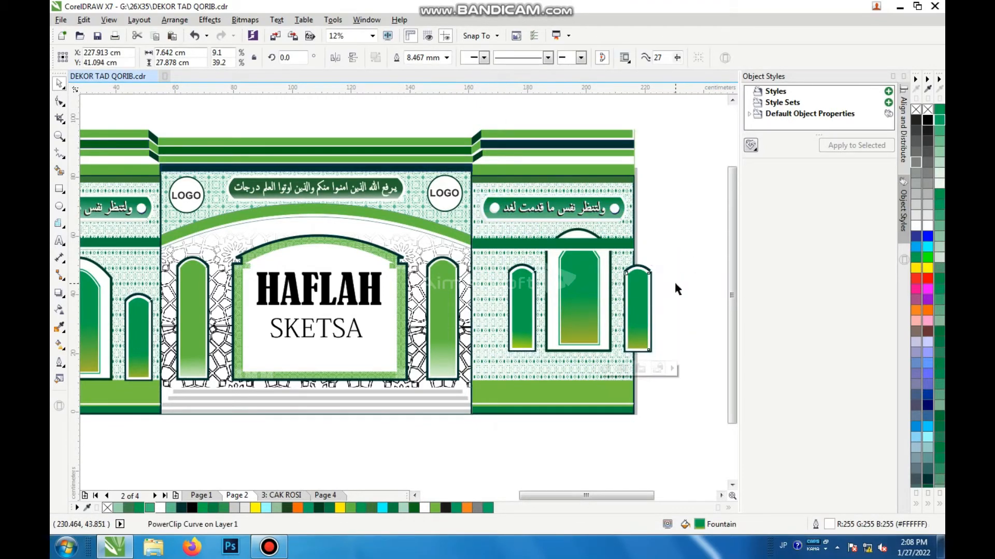
pyautogui.hotkey('ctrl', 'z')
pyautogui.hotkey('ctrl', 'z')
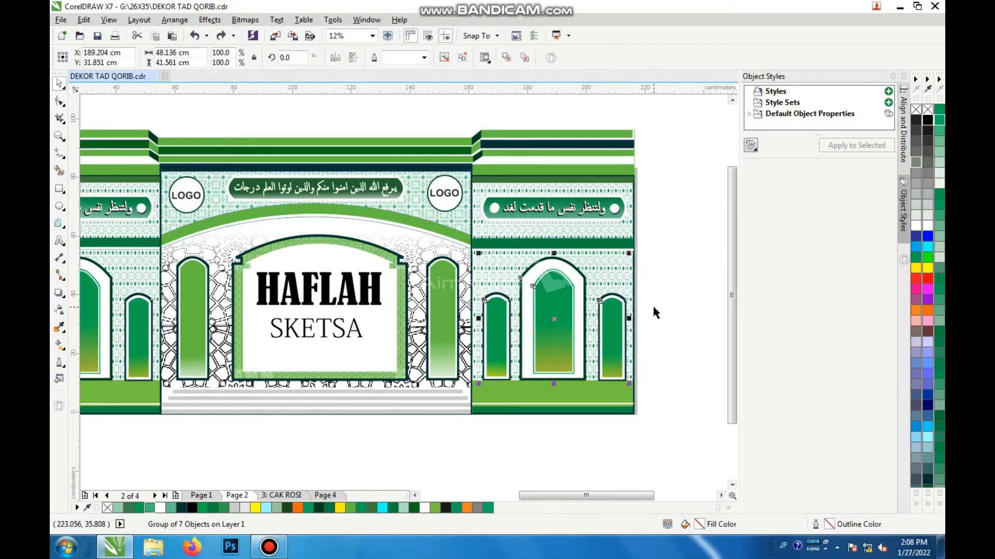
pyautogui.click(652, 303)
# Move the right wing's light green base band up by about 3.5 cm
pyautogui.click(596, 399)
pyautogui.scroll(1, 572, 416)
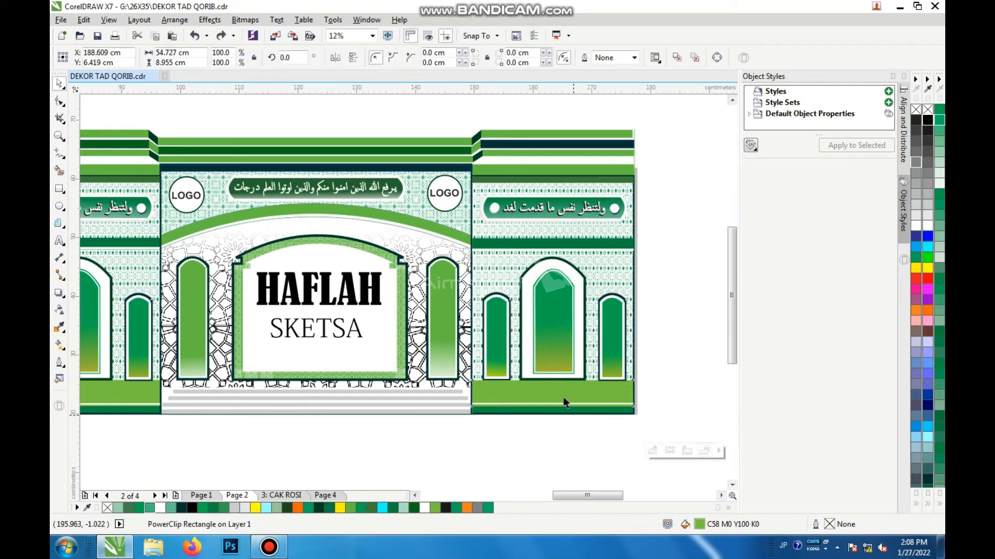
pyautogui.scroll(-1, 562, 407)
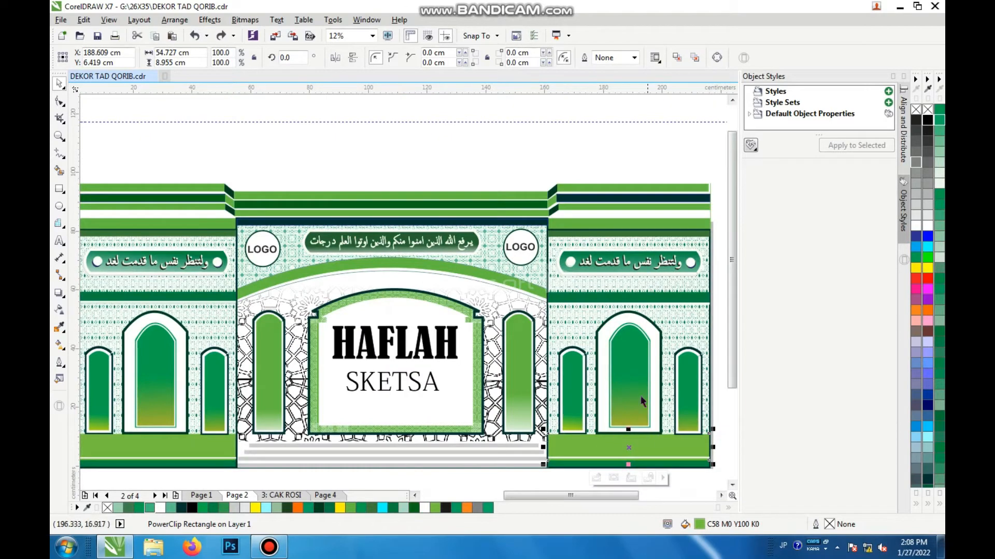
pyautogui.moveTo(613, 159); pyautogui.dragTo(656, 522)
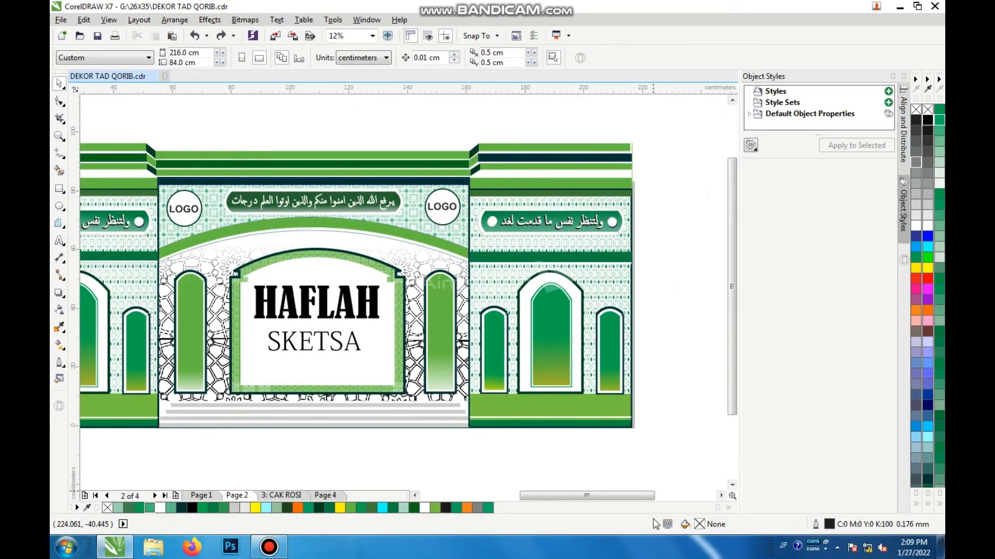
pyautogui.scroll(1, 572, 443)
pyautogui.scroll(1, 564, 422)
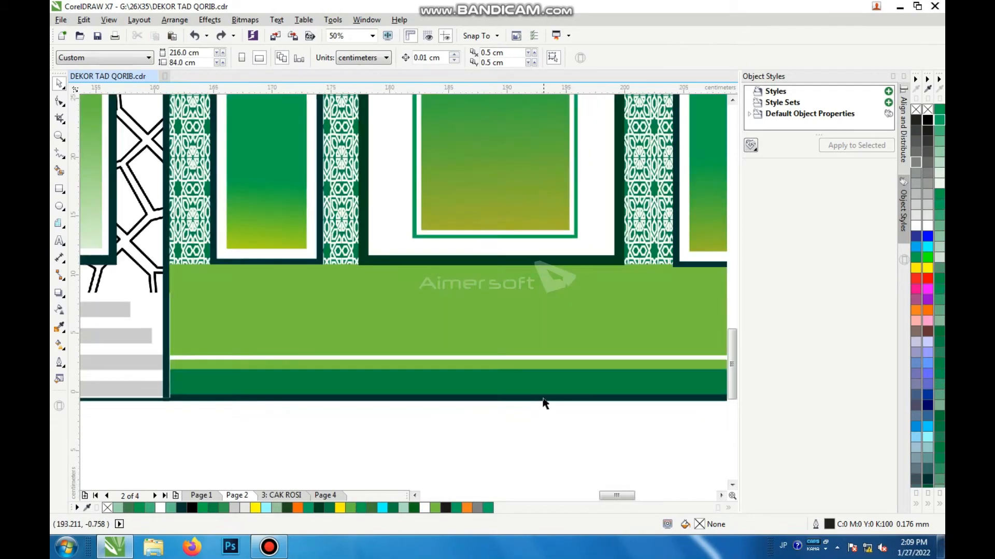
pyautogui.click(537, 387)
pyautogui.doubleClick(536, 388)
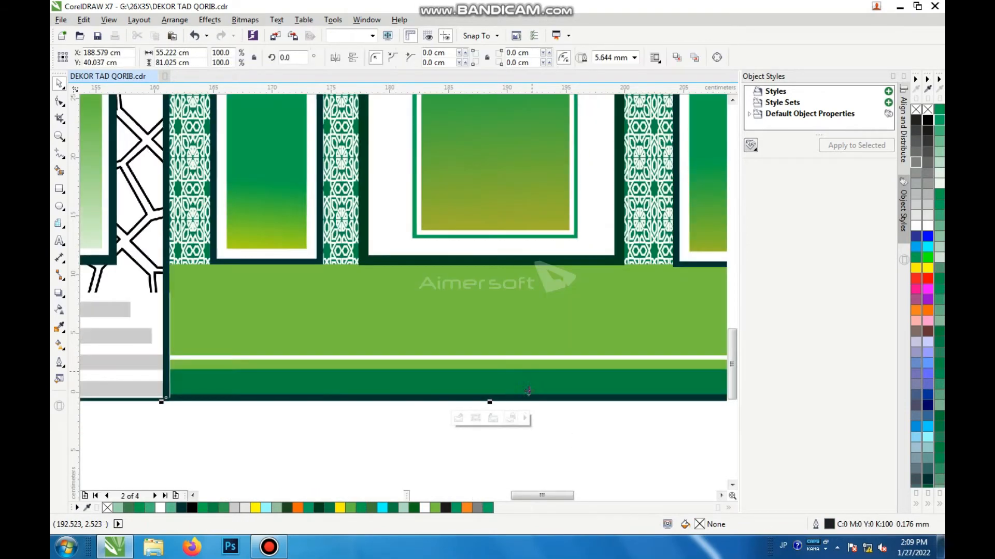
pyautogui.click(539, 443)
pyautogui.click(498, 365)
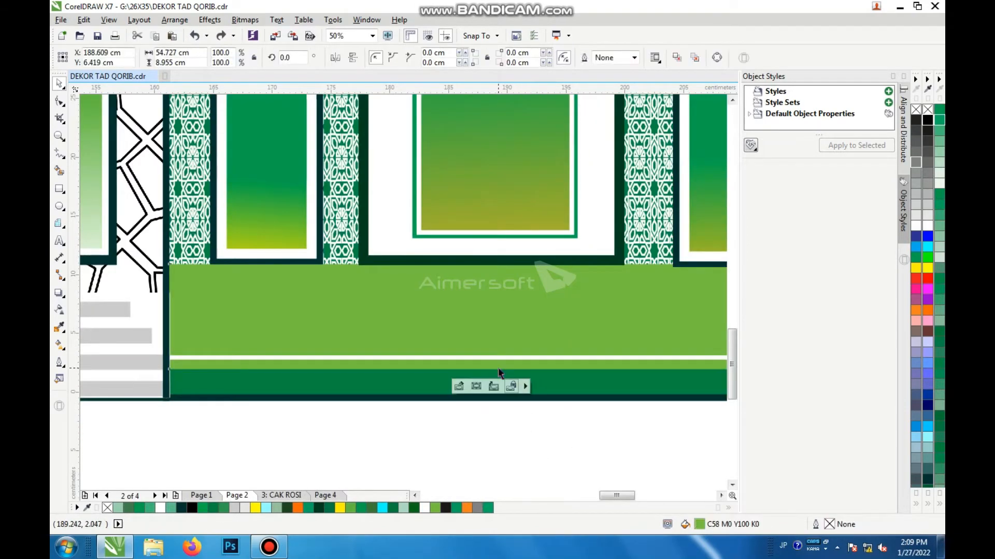
pyautogui.moveTo(498, 364); pyautogui.dragTo(494, 323)
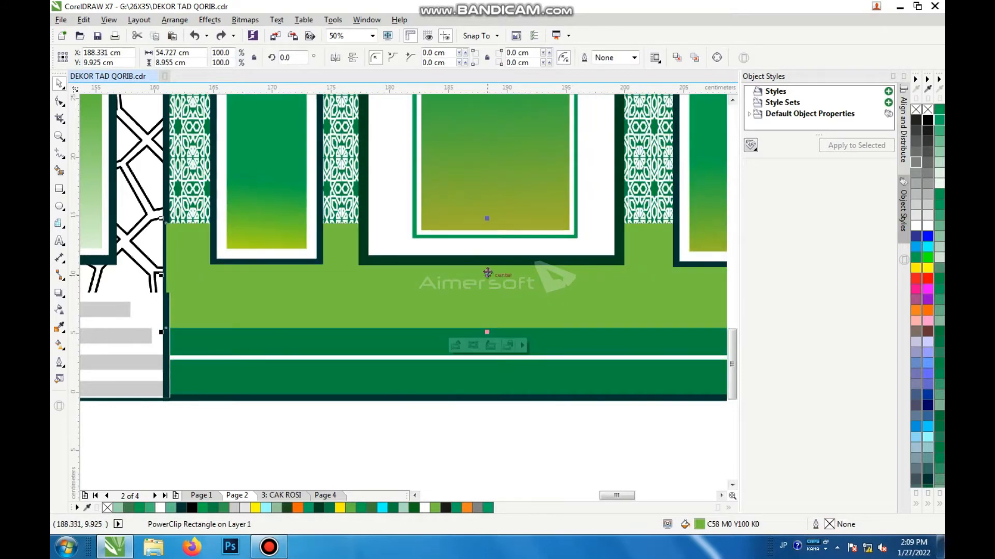
# Try moving the arabesque text pattern inside the right wing's PowerClip, and undo it together with the base band's move
pyautogui.click(459, 381)
pyautogui.rightClick(459, 381)
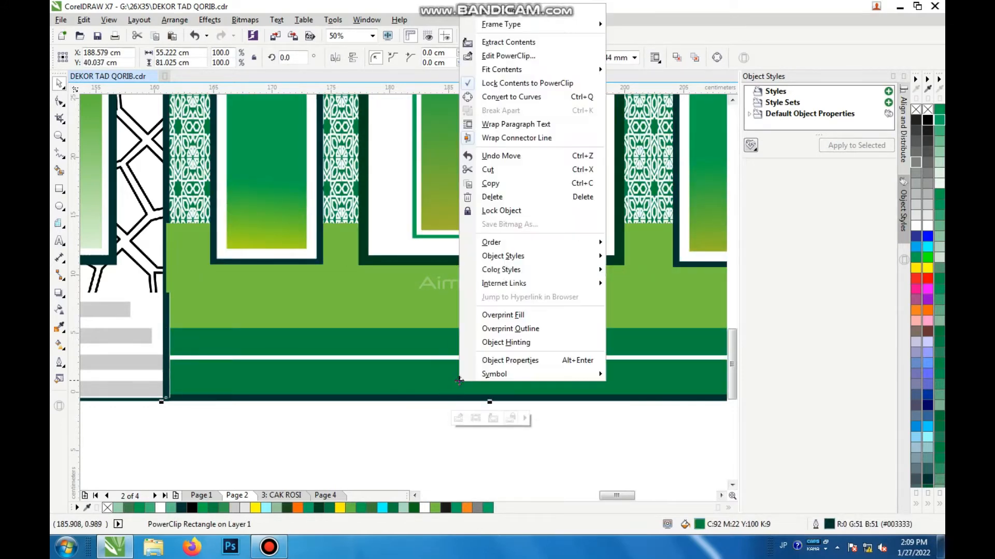
pyautogui.click(527, 57)
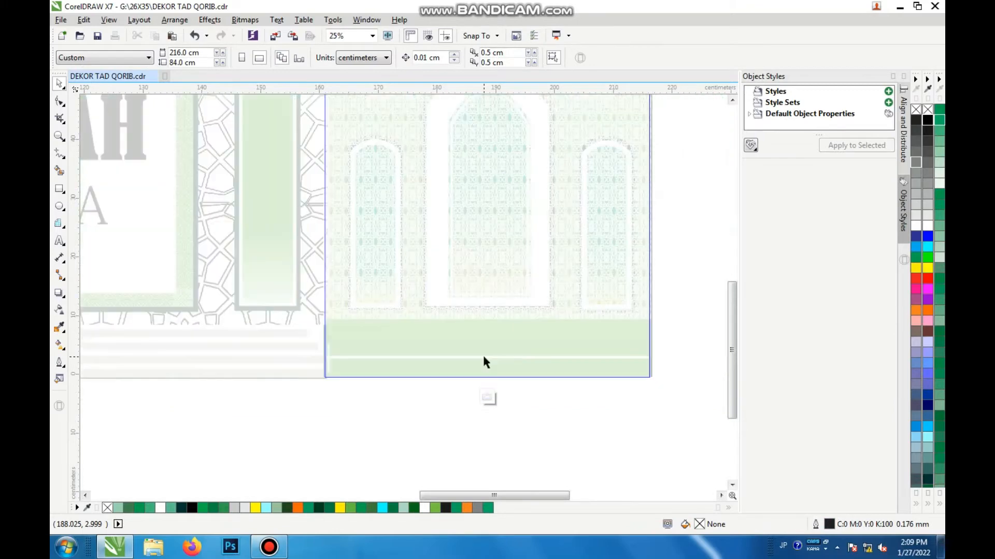
pyautogui.moveTo(487, 194); pyautogui.dragTo(462, 308)
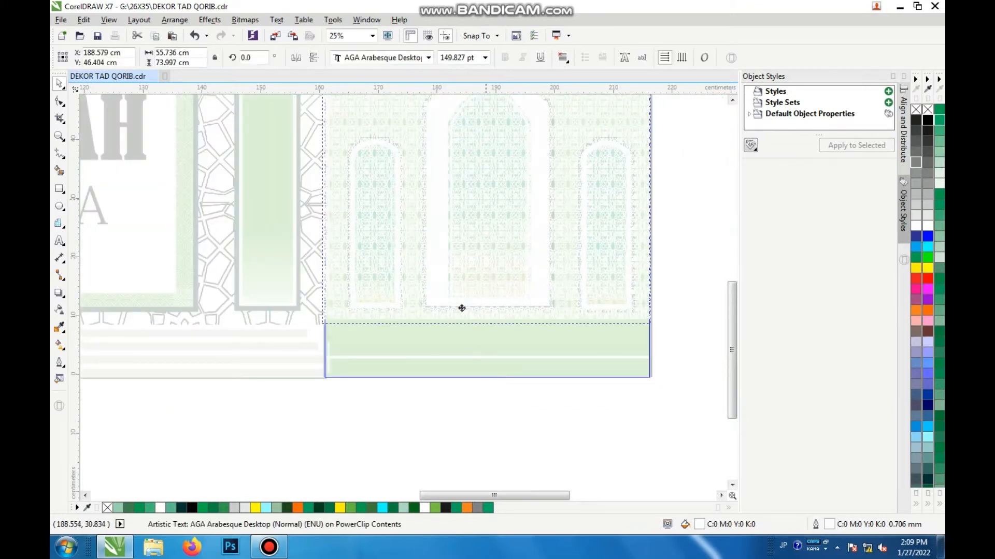
pyautogui.hotkey('ctrl', 'z')
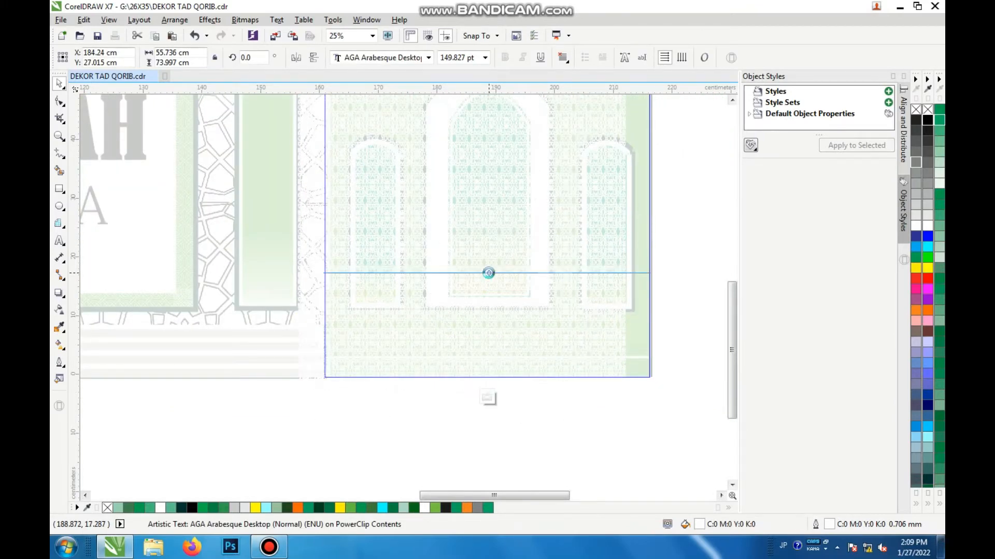
pyautogui.hotkey('ctrl', 'z')
pyautogui.hotkey('ctrl', 'z')
pyautogui.hotkey('ctrl', 'z')
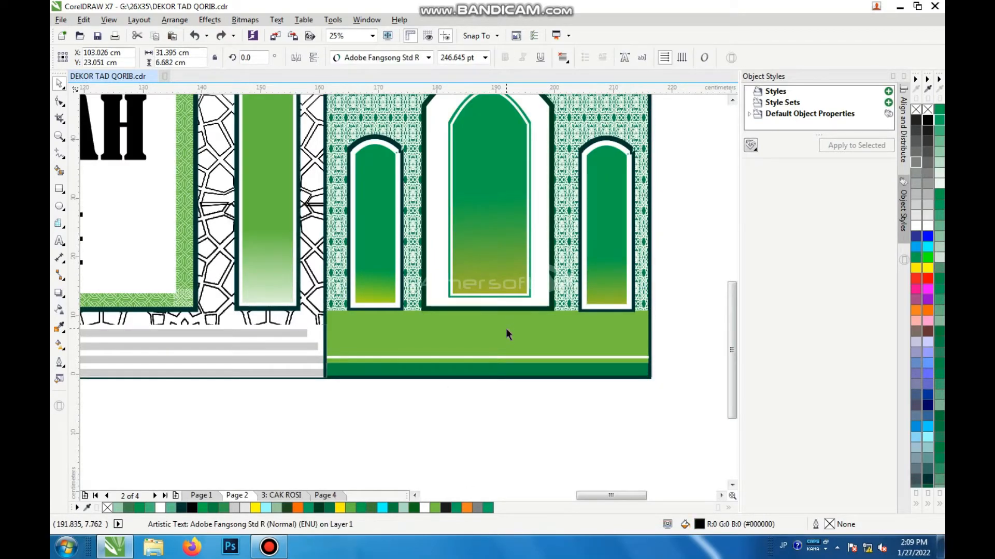
# Open the centre panel's curved PowerClip for editing and try moving its geometric pattern group about 74 cm to the right
pyautogui.scroll(-2, 506, 329)
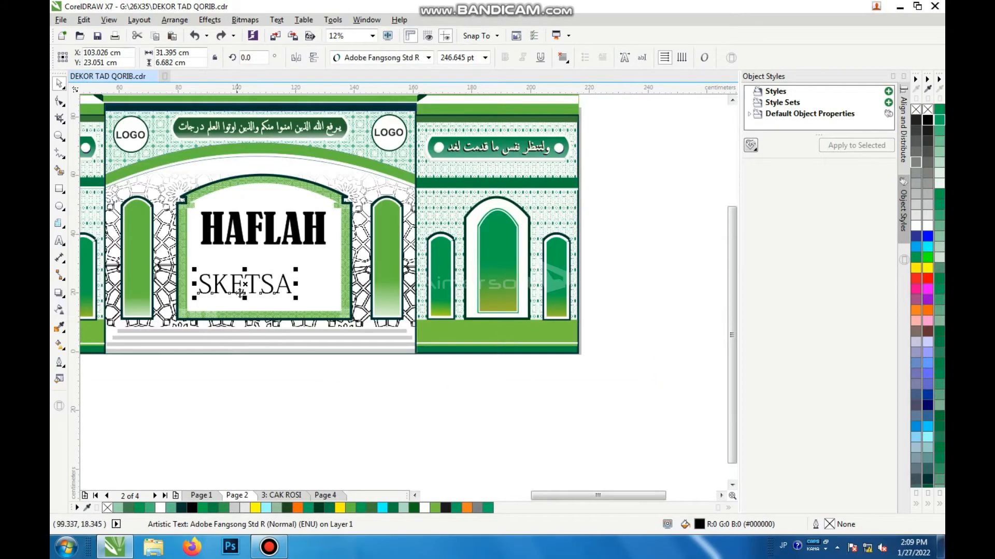
pyautogui.click(397, 364)
pyautogui.click(374, 197)
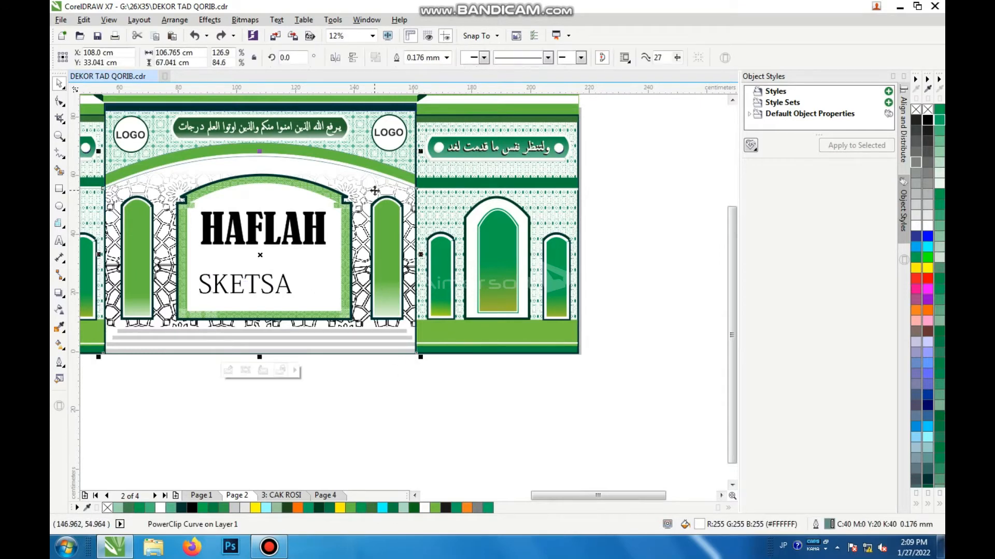
pyautogui.rightClick(367, 196)
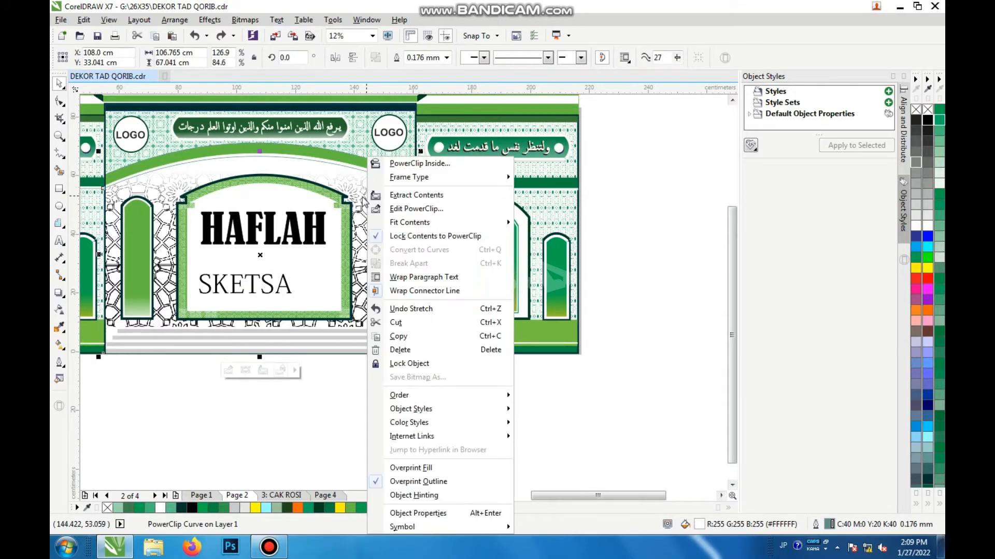
pyautogui.click(394, 207)
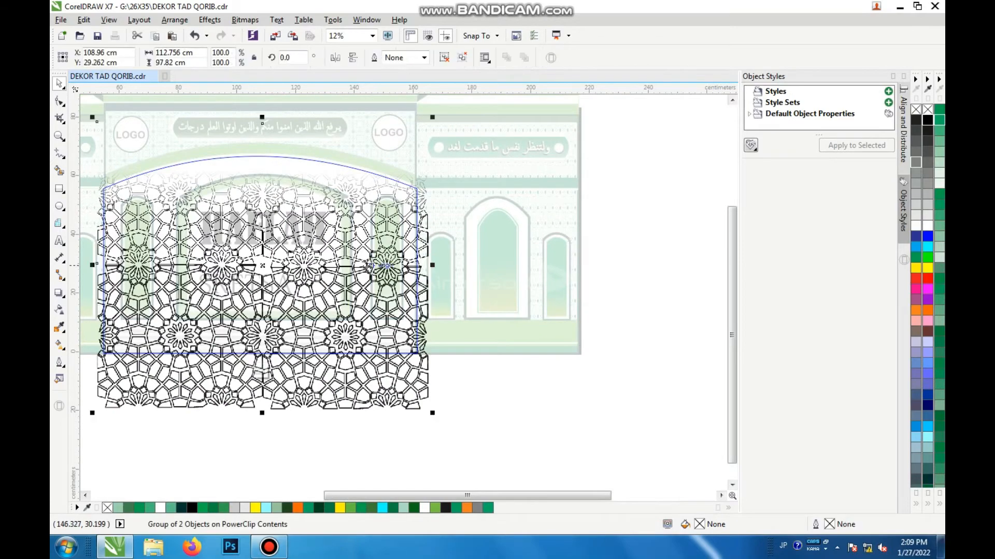
pyautogui.moveTo(344, 262); pyautogui.dragTo(558, 275)
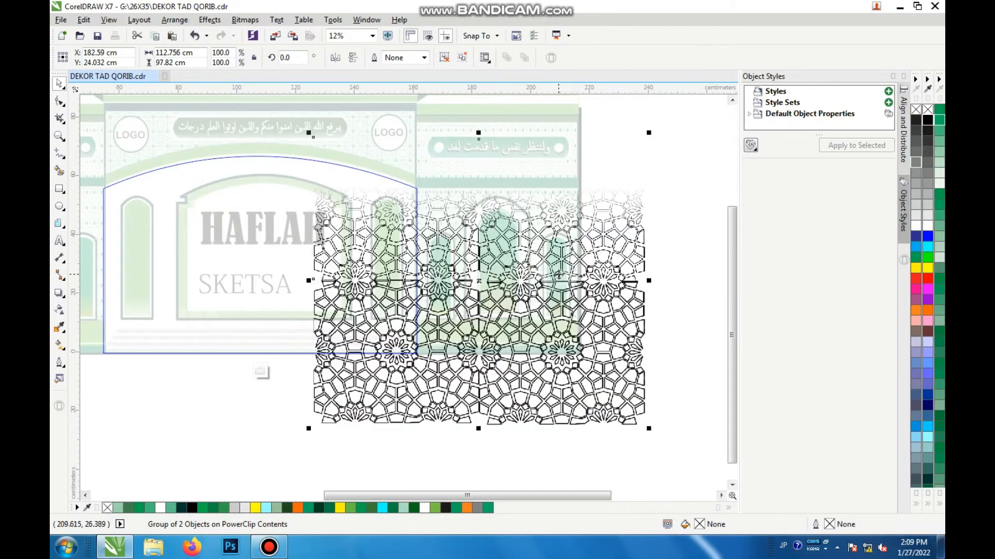
# Examine the geometric pattern group's transparency, undo the group's move and finish editing the PowerClip
pyautogui.click(59, 310)
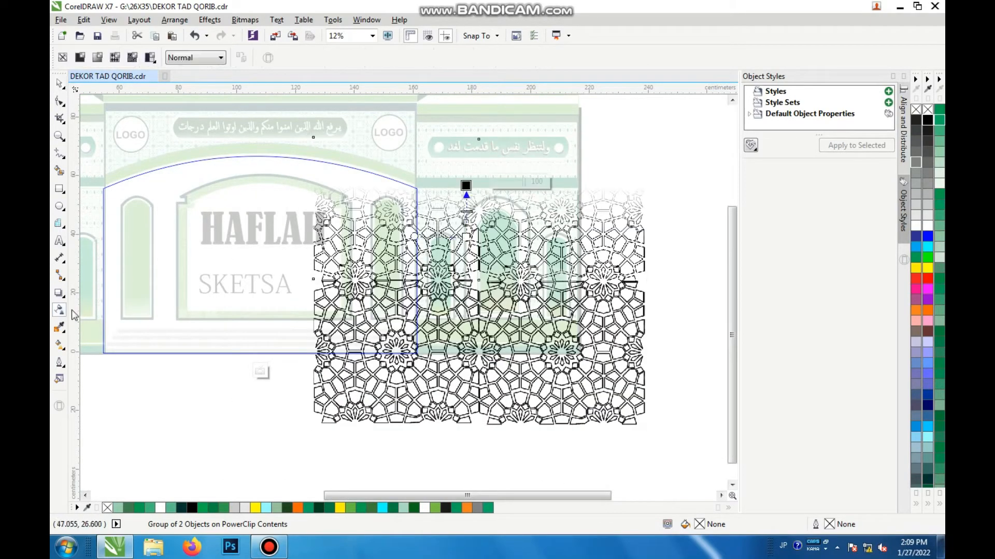
pyautogui.click(61, 83)
pyautogui.hotkey('ctrl', 'z')
pyautogui.hotkey('ctrl', 'z')
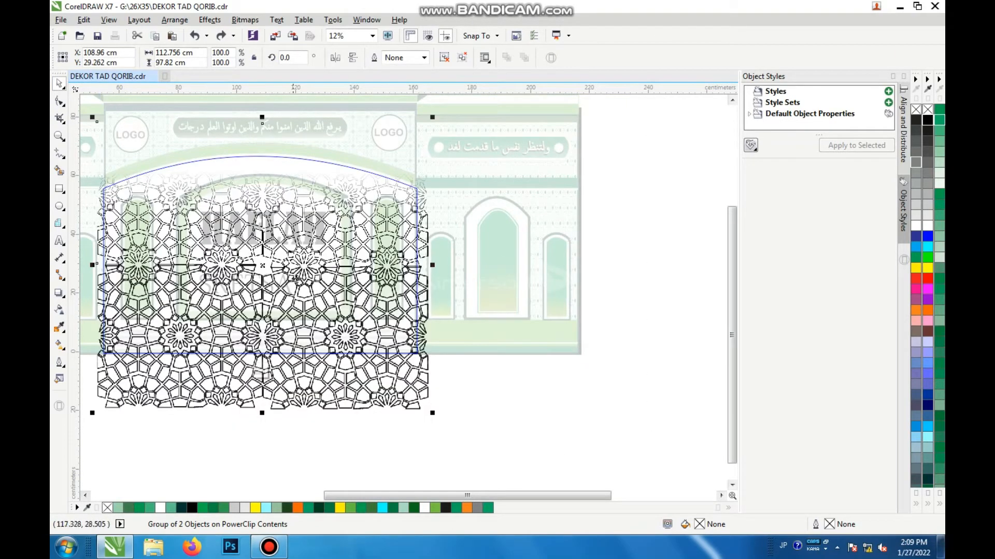
pyautogui.keyDown('ctrl'); pyautogui.click(306, 452); pyautogui.keyUp('ctrl')
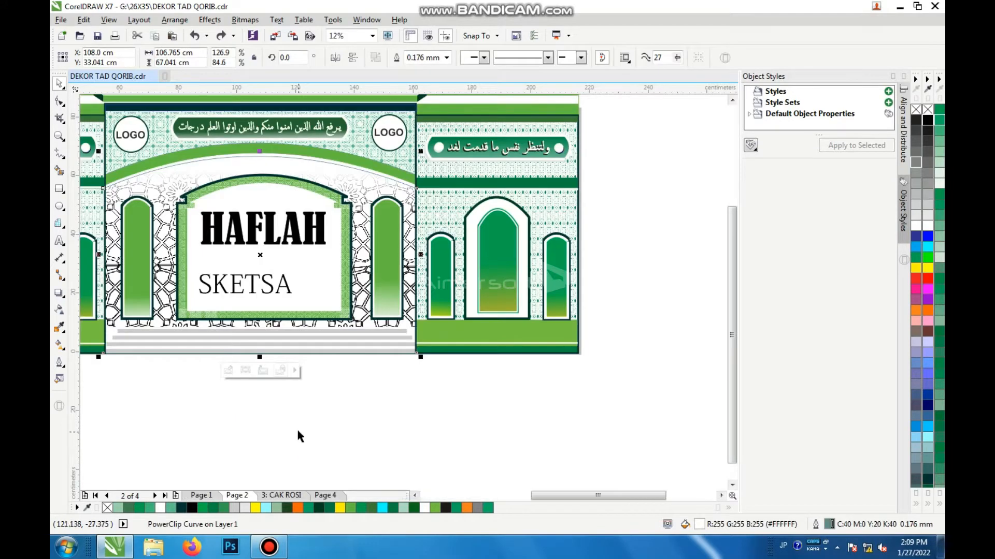
# Try changing the lower end colour of the centre panel's left arched column gradient from white to yellow
pyautogui.moveTo(293, 429)
pyautogui.mouseDown()
pyautogui.moveTo(53, 385)
pyautogui.moveTo(68, 391)
pyautogui.mouseUp()
pyautogui.moveTo(130, 414); pyautogui.dragTo(52, 382)
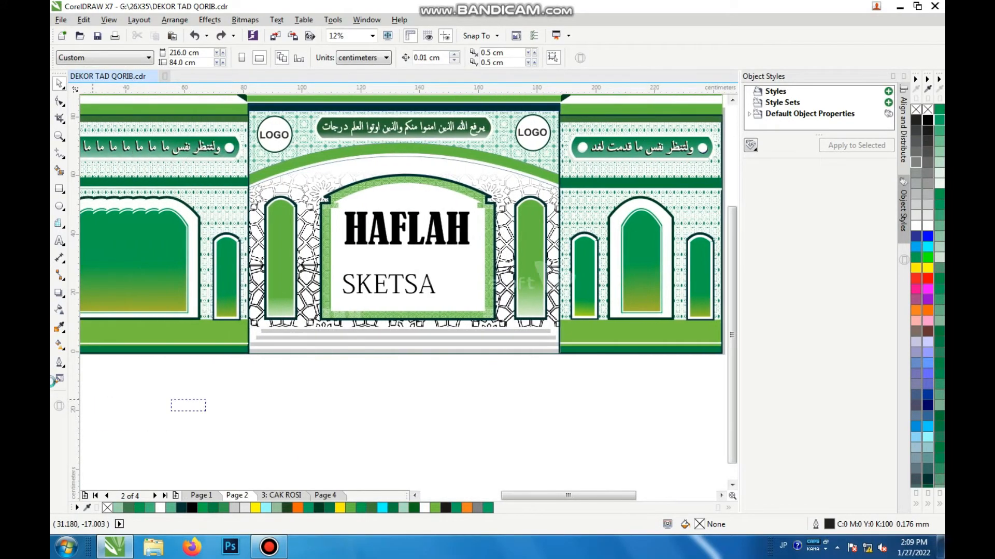
pyautogui.click(293, 275)
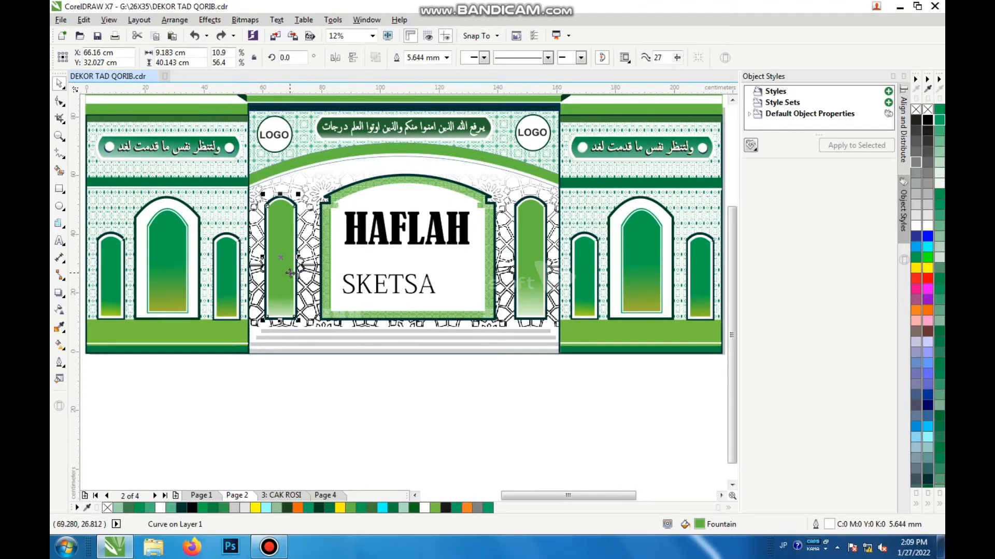
pyautogui.scroll(2, 293, 275)
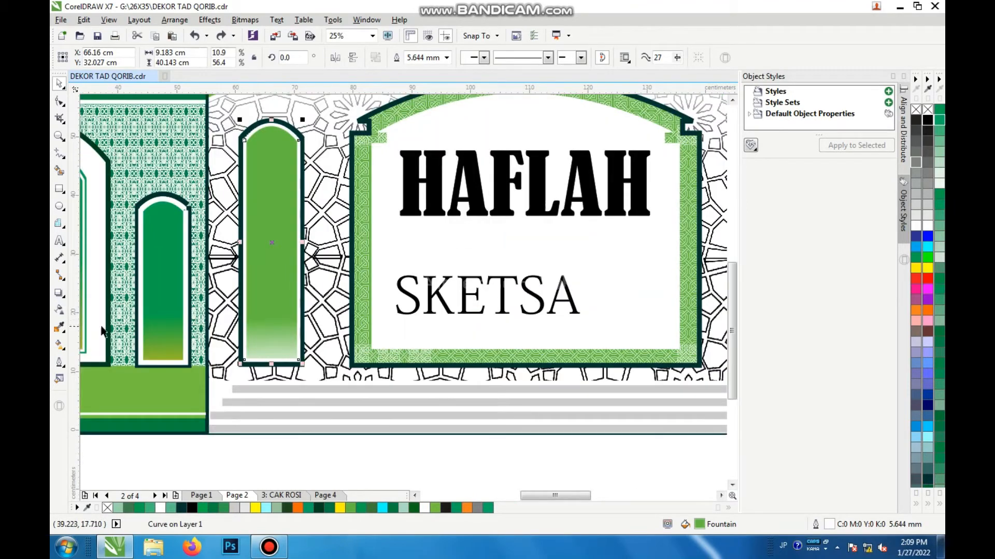
pyautogui.click(60, 344)
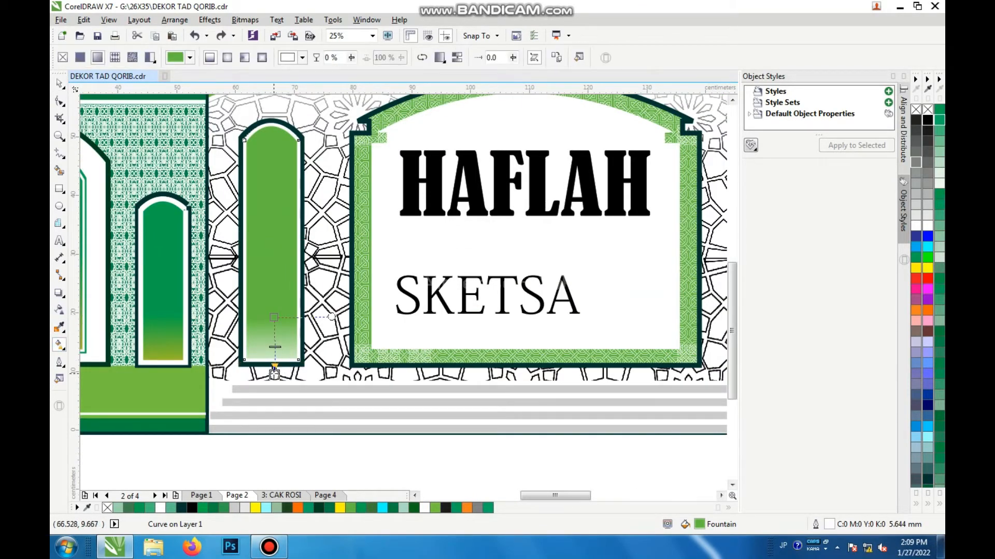
pyautogui.click(274, 374)
pyautogui.click(299, 372)
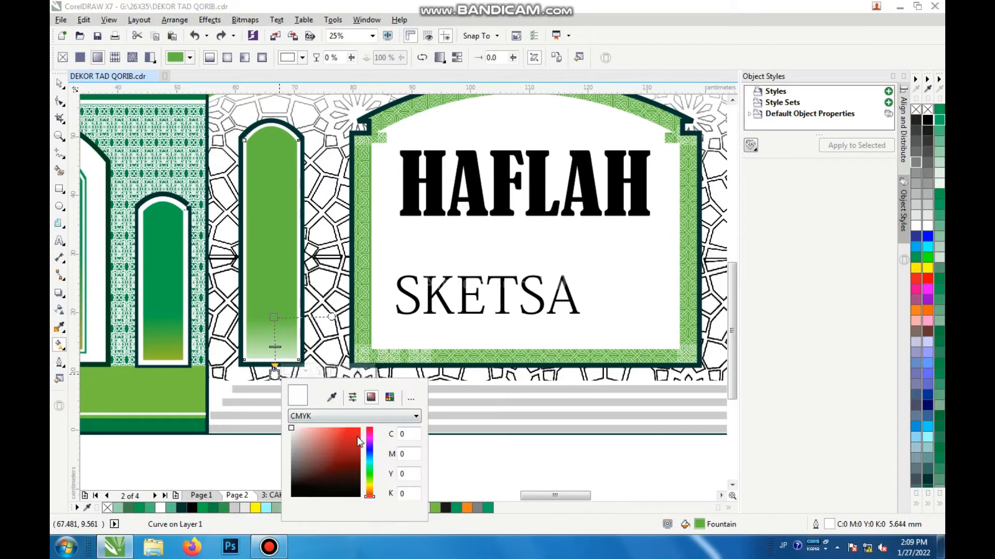
pyautogui.click(356, 437)
pyautogui.click(365, 484)
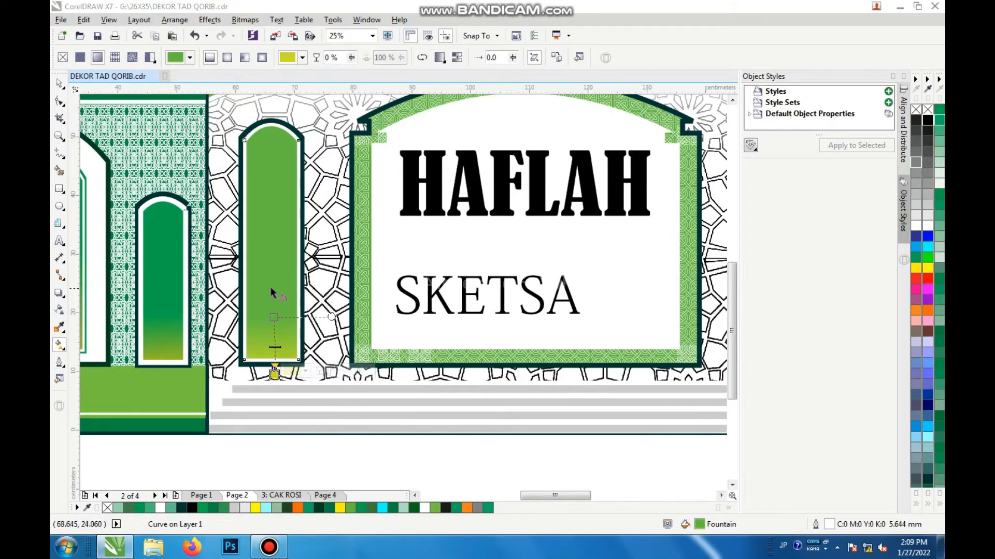
pyautogui.click(245, 287)
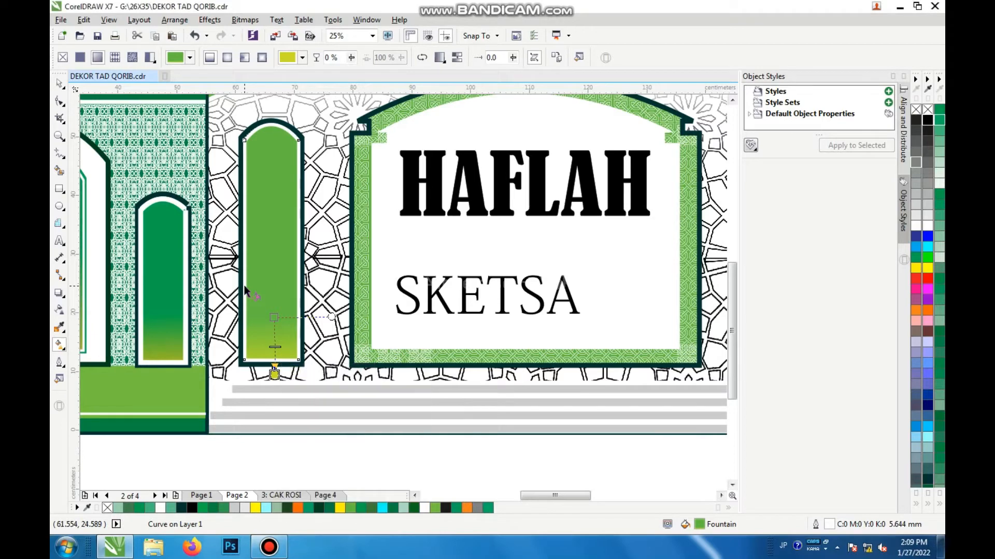
# Undo the colour change to the left arched column's gradient
pyautogui.click(60, 83)
pyautogui.hotkey('ctrl', 'z')
pyautogui.hotkey('ctrl', 'z')
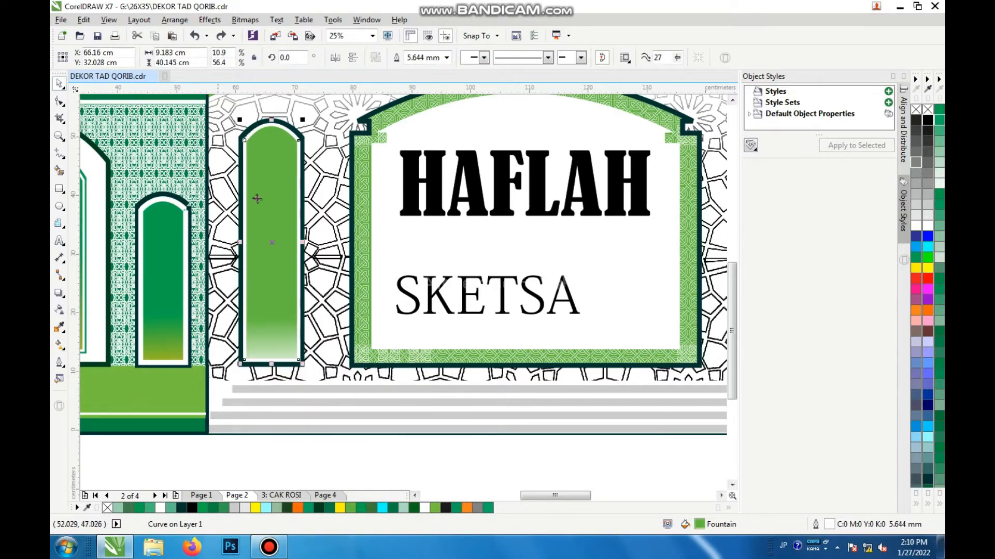
# Try moving the second grey step bar below the centre panel down by about 2.3 cm, and undo it
pyautogui.click(582, 227)
pyautogui.scroll(-2, 554, 277)
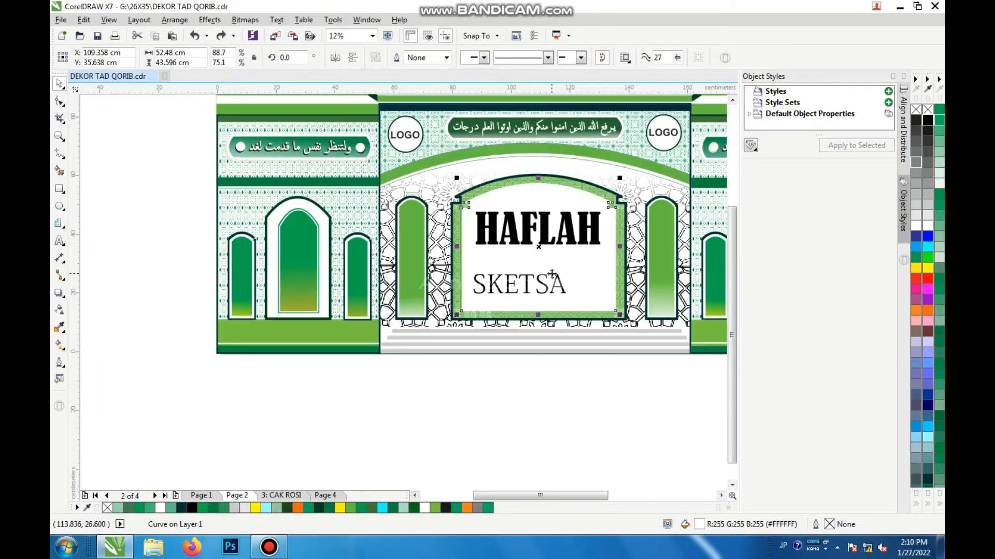
pyautogui.click(517, 416)
pyautogui.scroll(4, 499, 348)
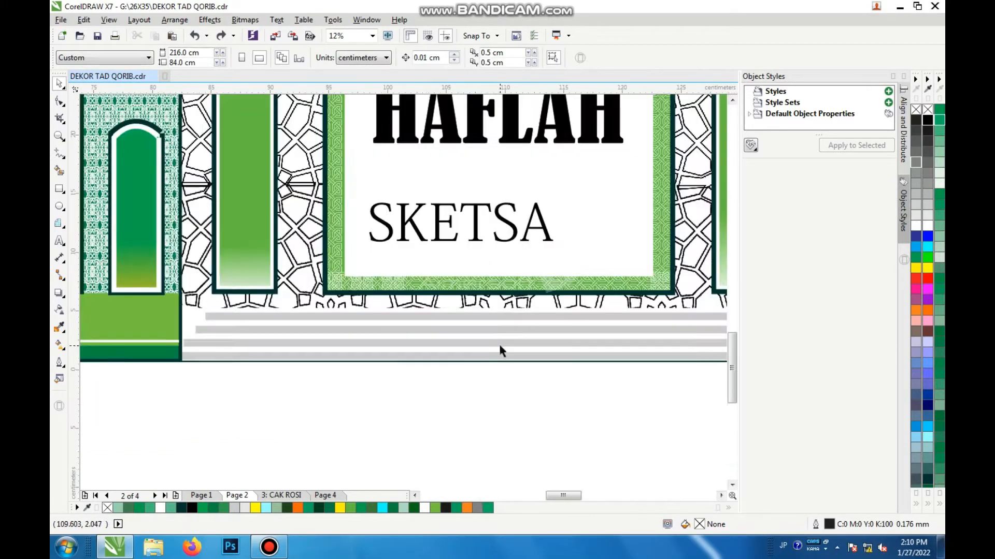
pyautogui.click(484, 314)
pyautogui.moveTo(485, 315); pyautogui.dragTo(485, 341)
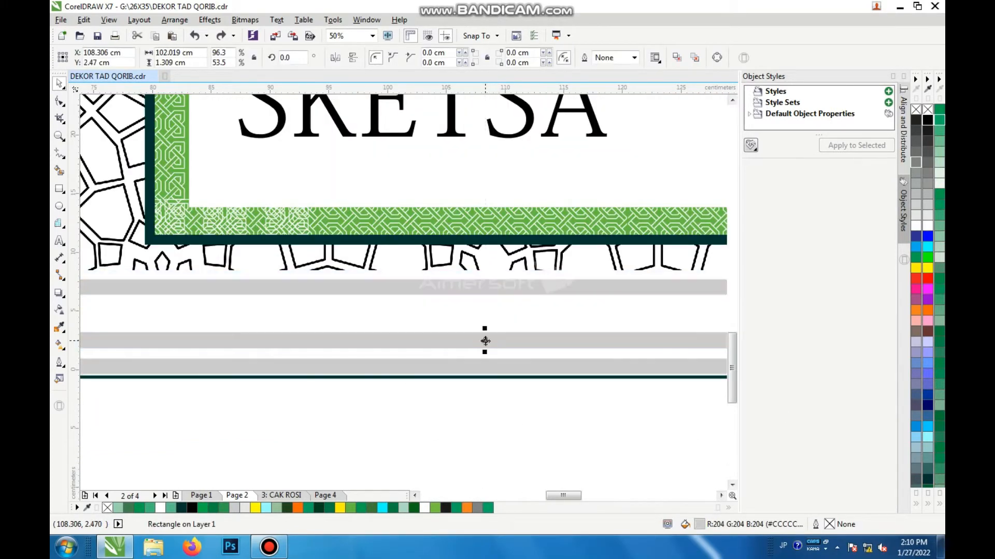
pyautogui.hotkey('ctrl', 'z')
pyautogui.scroll(-2, 487, 335)
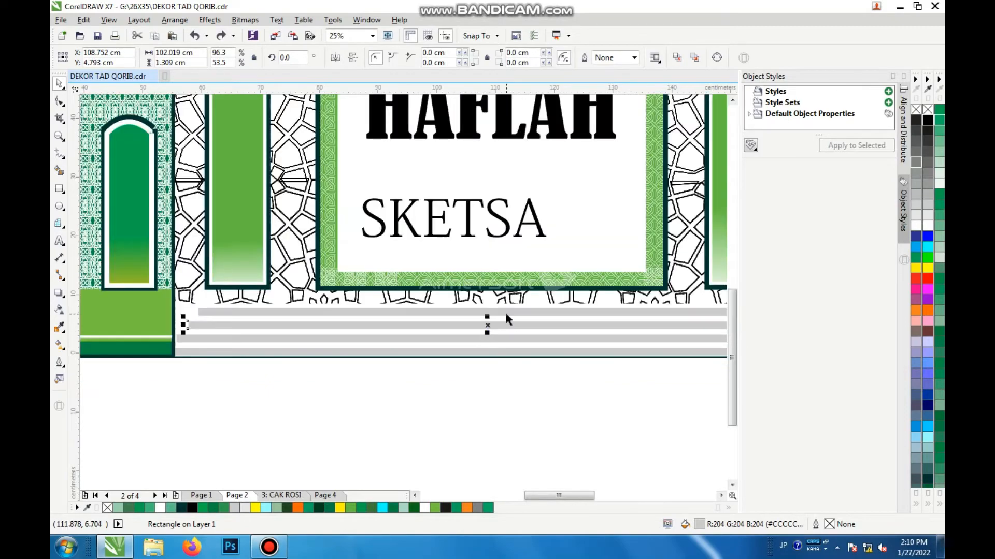
# Examine the contents of the green frame's PowerClip around the HAFLAH text and finish editing it
pyautogui.scroll(-2, 548, 241)
pyautogui.scroll(1, 567, 205)
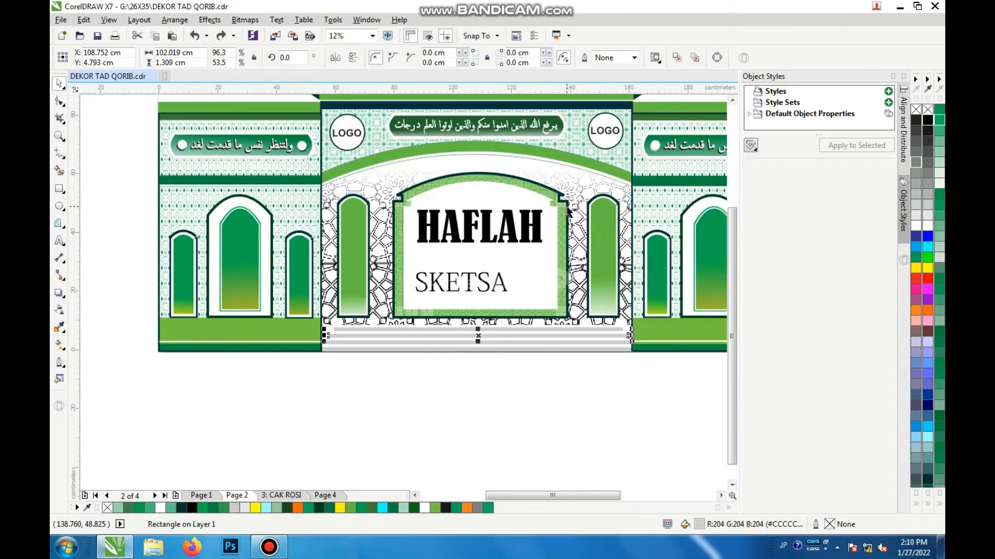
pyautogui.scroll(1, 565, 206)
pyautogui.click(560, 198)
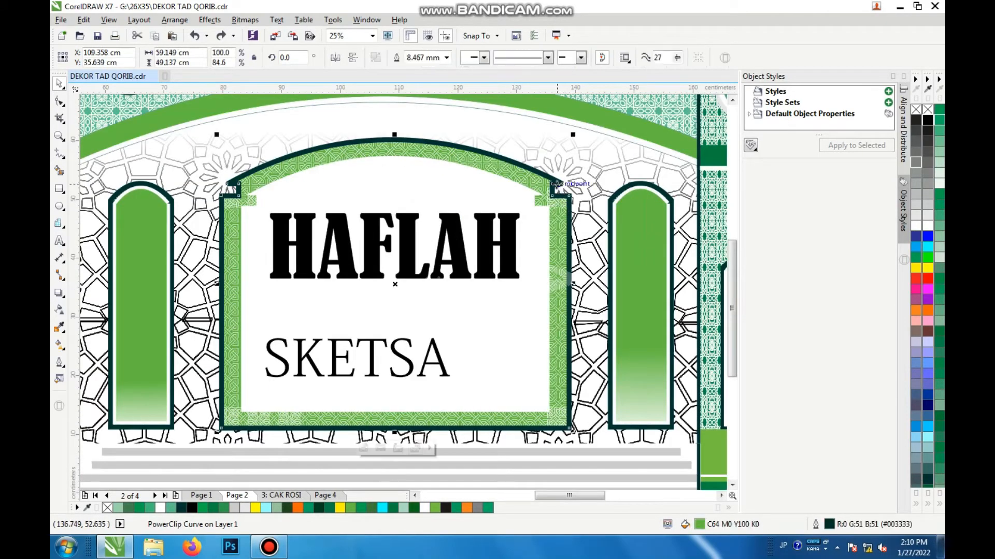
pyautogui.rightClick(560, 198)
pyautogui.click(605, 208)
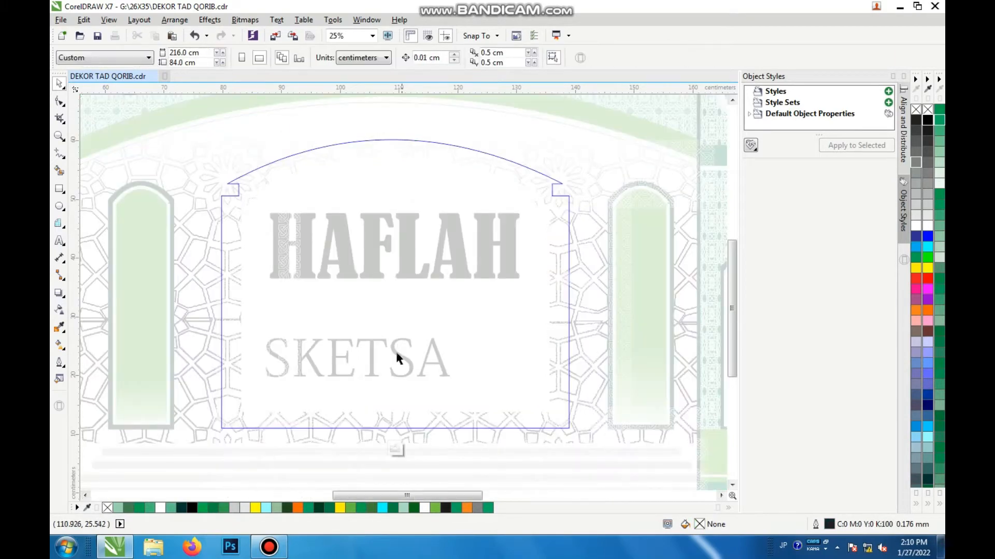
pyautogui.click(397, 450)
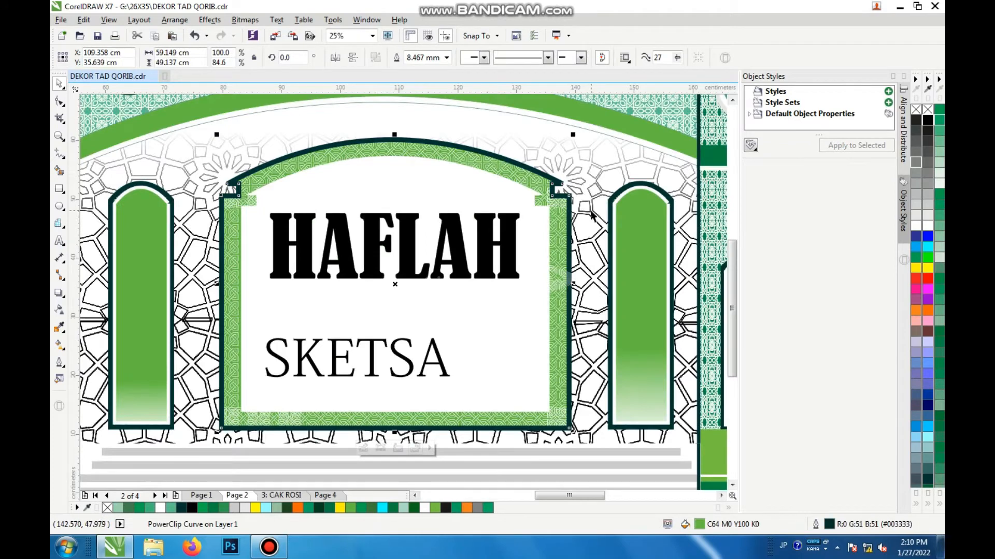
# Try moving the right vertical ornament in the HAFLAH frame's PowerClip down about 11.3 cm with a 50% Black fill, undo both and finish editing
pyautogui.click(570, 245)
pyautogui.rightClick(569, 248)
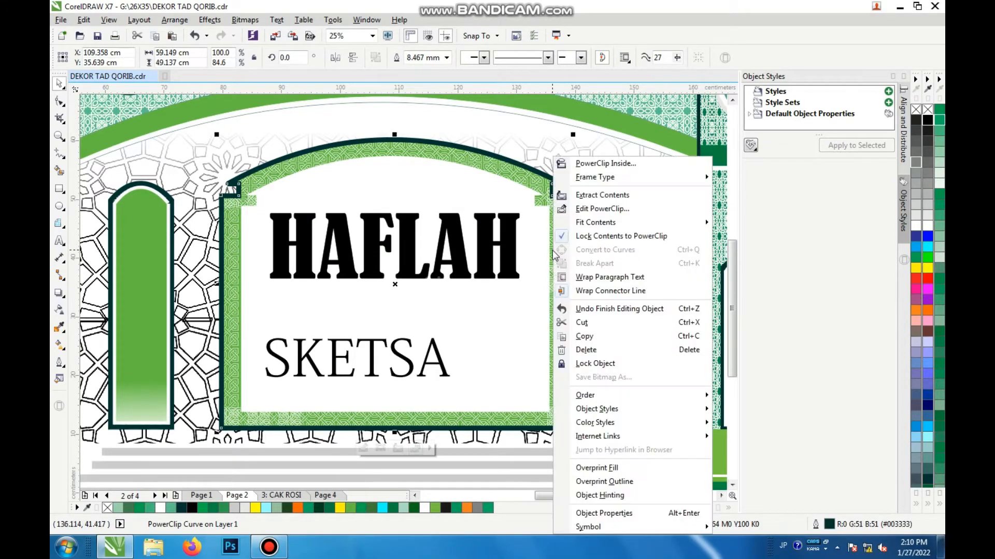
pyautogui.click(598, 213)
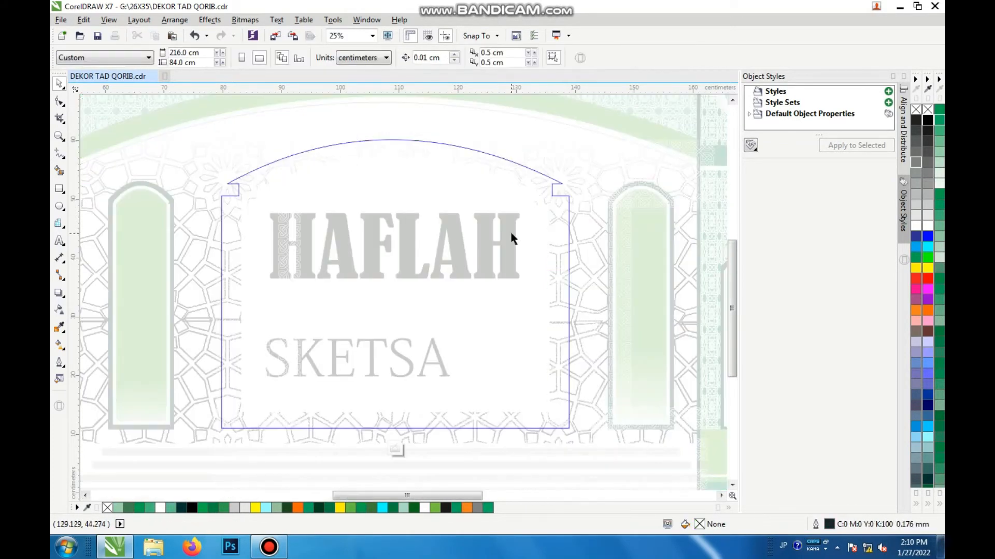
pyautogui.click(584, 284)
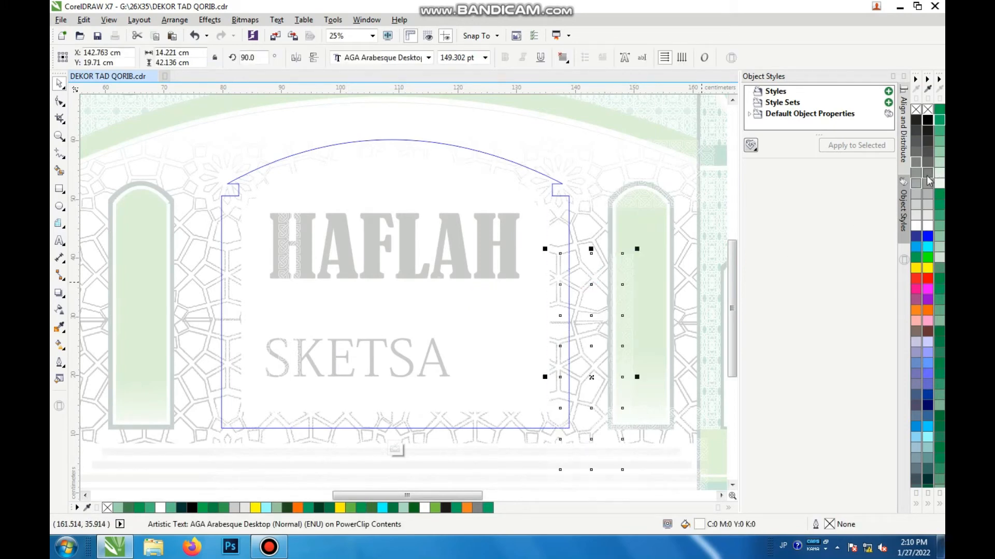
pyautogui.moveTo(609, 368); pyautogui.dragTo(624, 340)
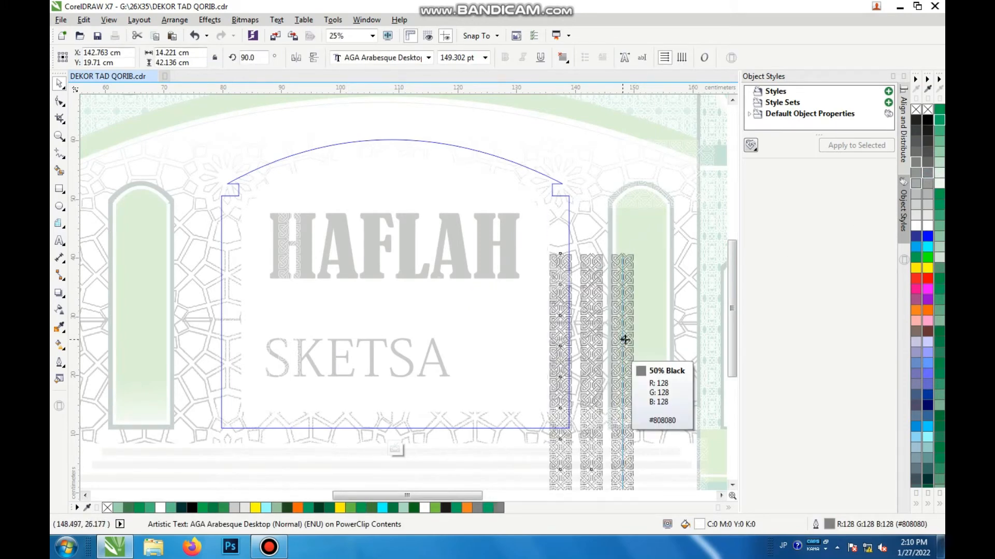
pyautogui.hotkey('ctrl', 'z')
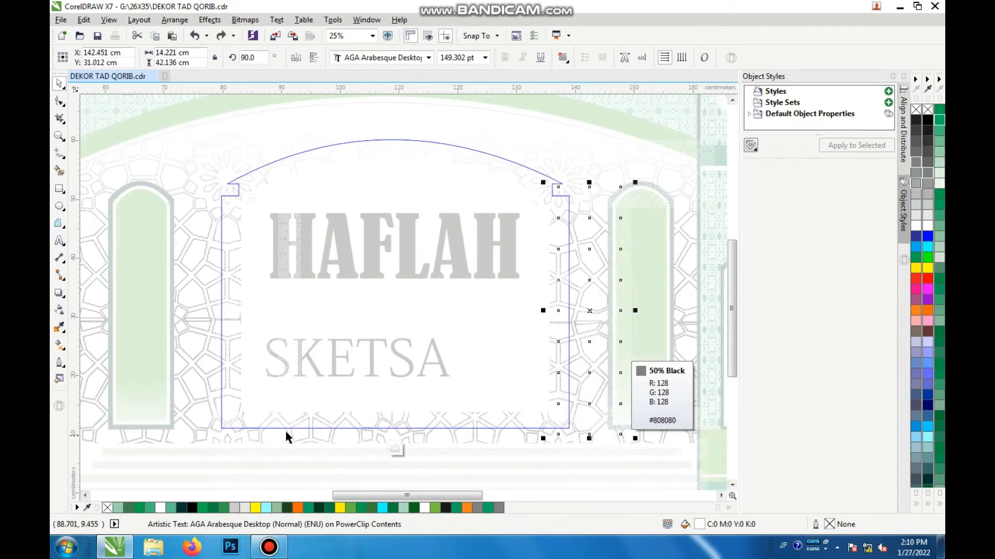
pyautogui.click(380, 448)
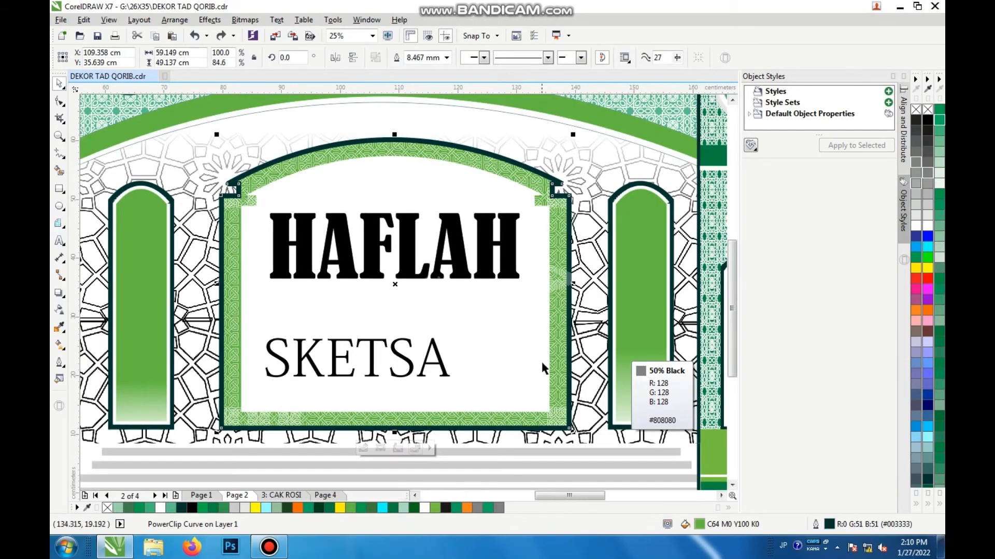
# Try moving the white circle at the right end of the right calligraphy banner up and to the left, and undo it
pyautogui.click(619, 276)
pyautogui.scroll(-2, 523, 347)
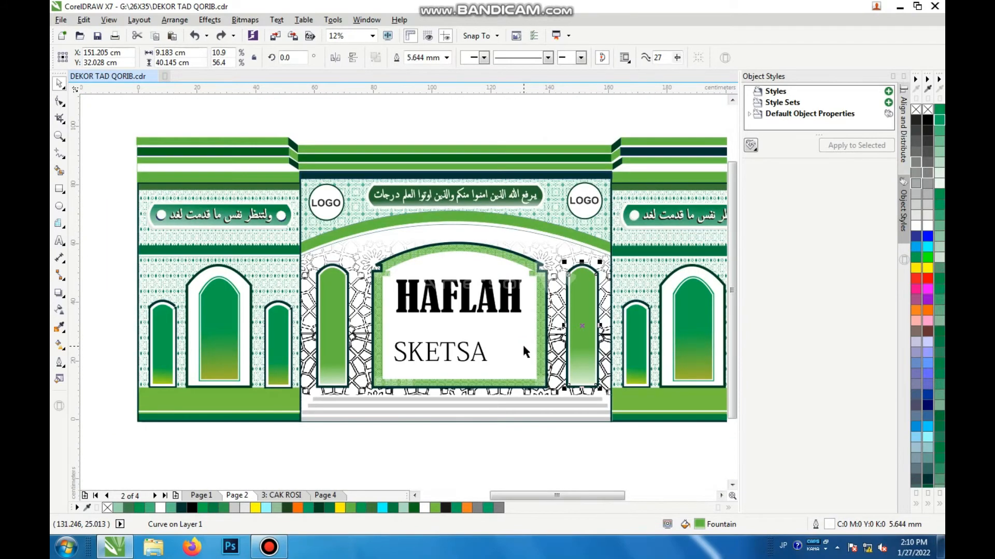
pyautogui.moveTo(557, 439); pyautogui.dragTo(748, 433)
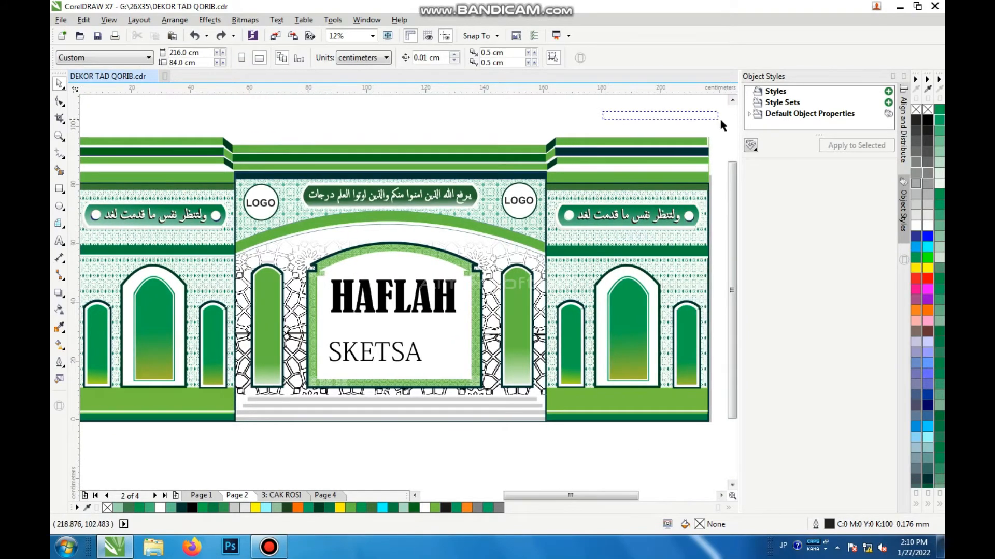
pyautogui.scroll(1, 652, 223)
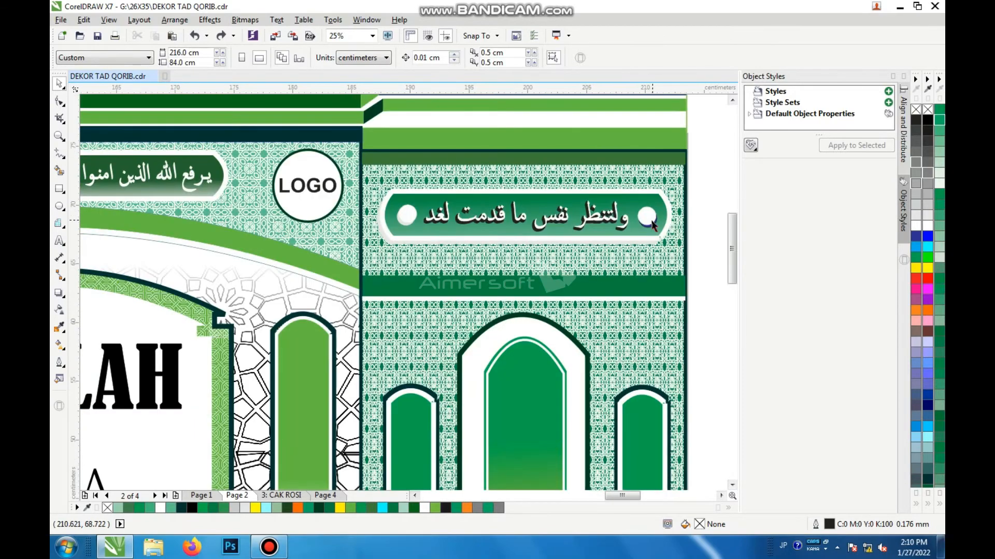
pyautogui.scroll(1, 652, 223)
pyautogui.moveTo(652, 223); pyautogui.dragTo(637, 195)
pyautogui.click(655, 226)
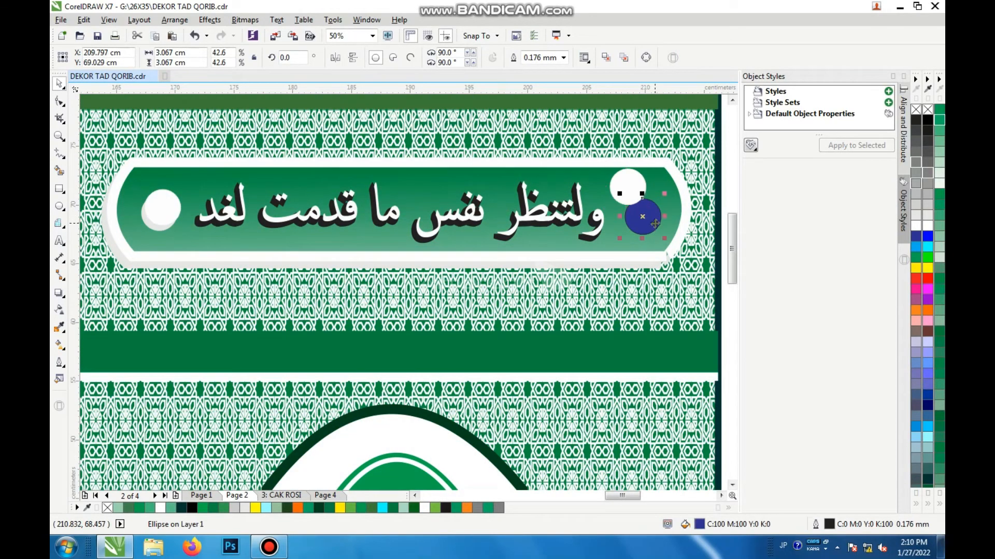
pyautogui.hotkey('ctrl', 'z')
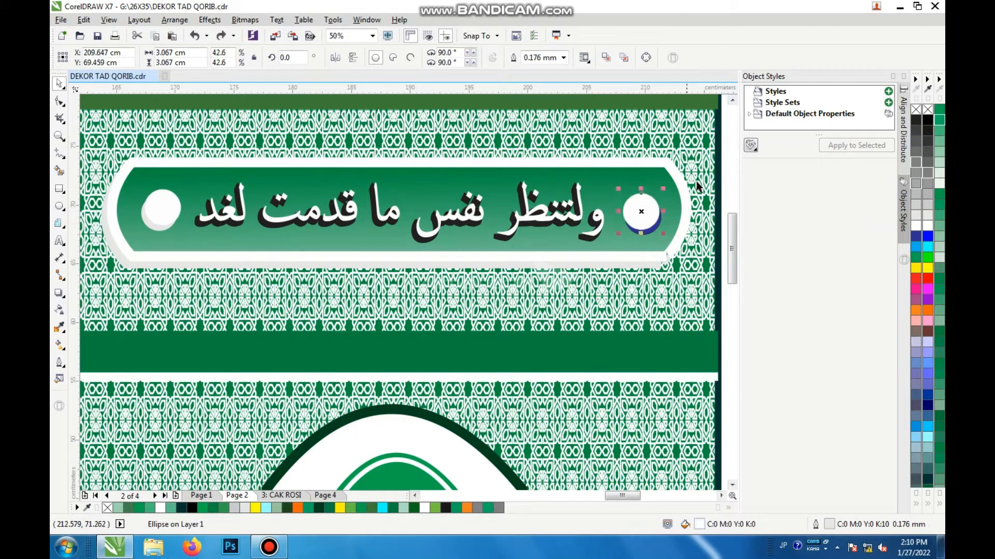
# Fill the blue shadow circle behind the right banner's right-hand white dot with 10% Black and remove its outline
pyautogui.click(724, 206)
pyautogui.click(658, 227)
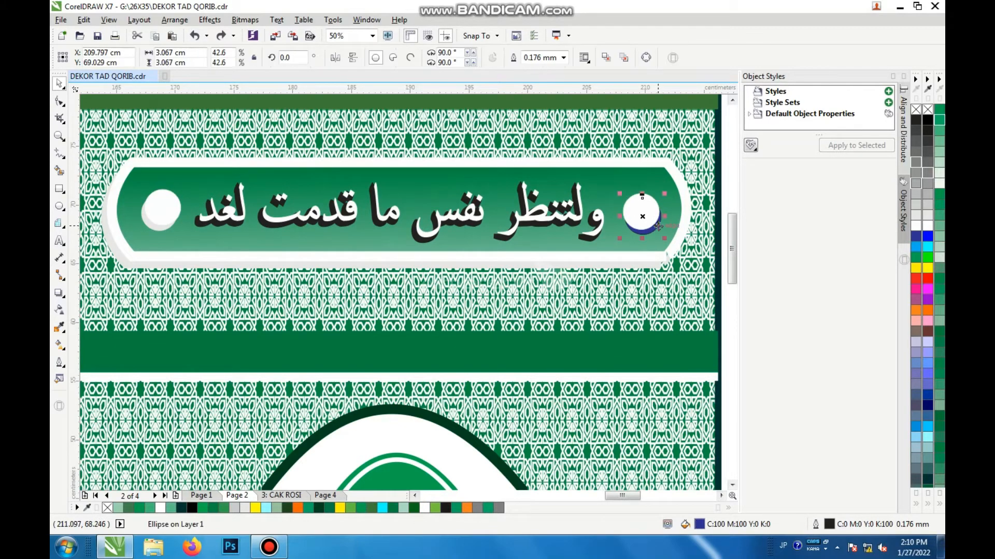
pyautogui.click(929, 219)
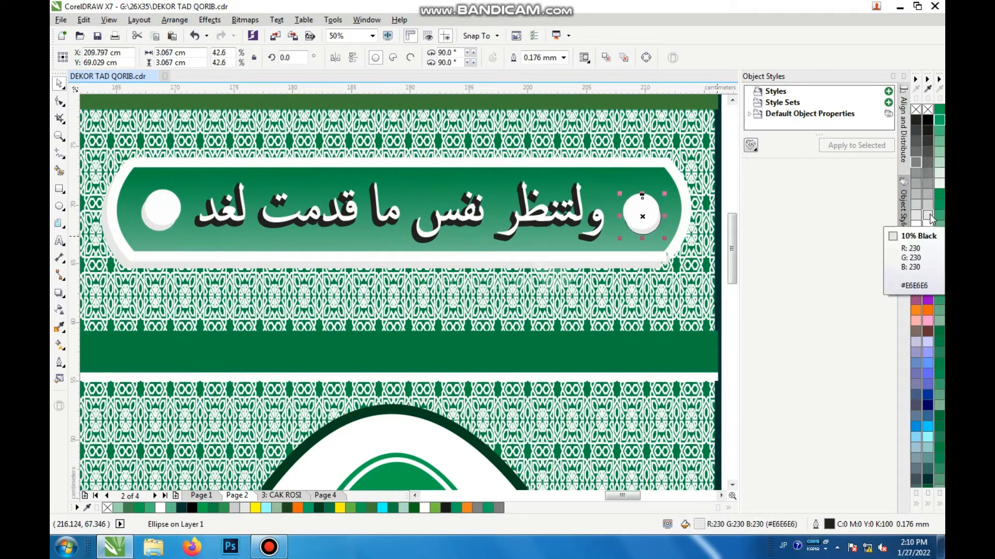
pyautogui.rightClick(916, 110)
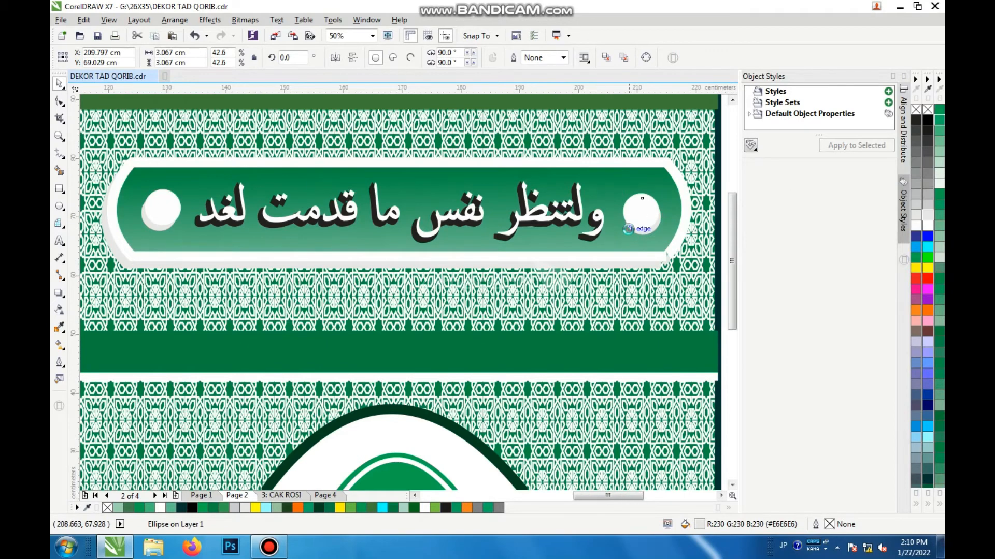
# Inspect the gradient fill of the right calligraphy banner with the Interactive Fill tool
pyautogui.scroll(-1, 627, 226)
pyautogui.click(628, 213)
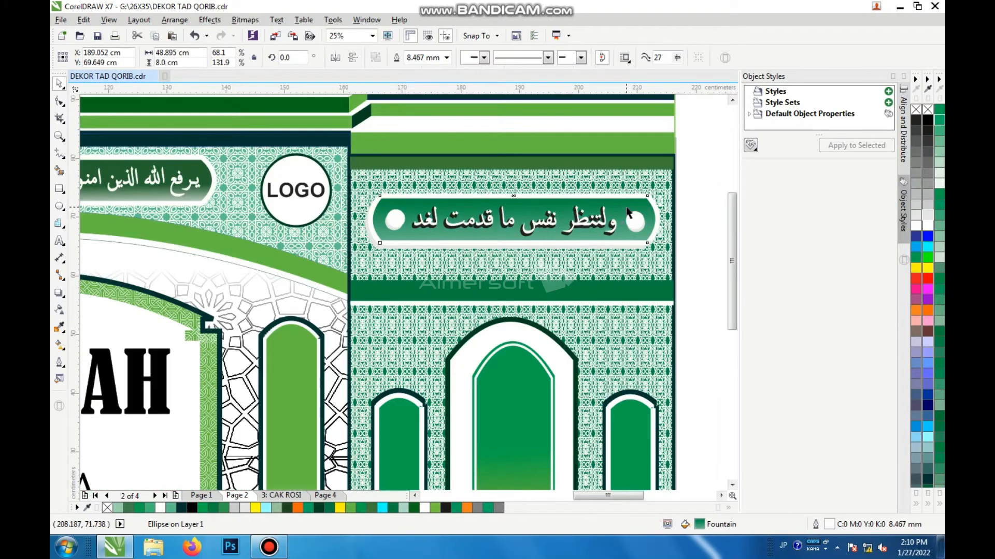
pyautogui.click(60, 343)
pyautogui.scroll(-1, 384, 244)
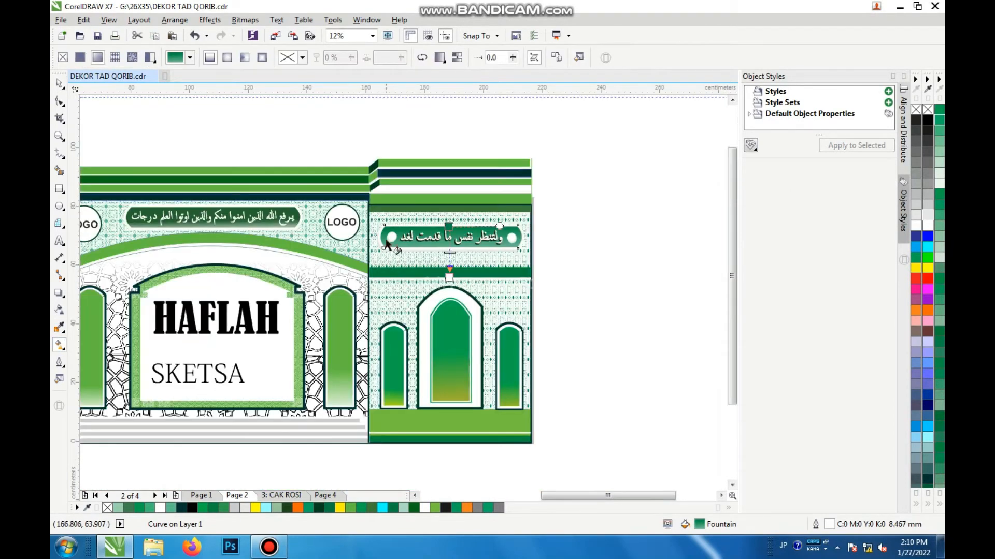
# Try moving the dark green strip above the right calligraphy banner down about 4.7 cm, and undo it
pyautogui.click(408, 212)
pyautogui.click(59, 84)
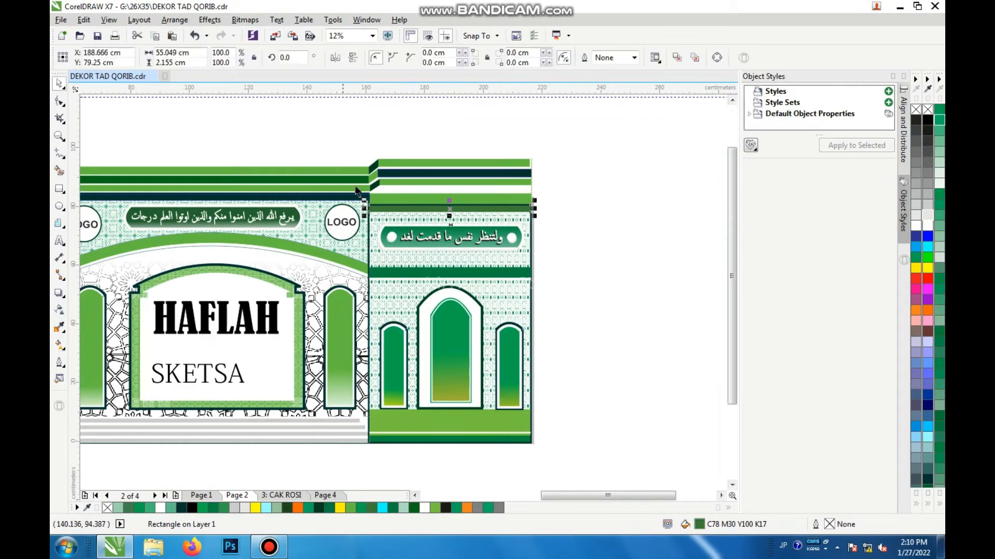
pyautogui.scroll(2, 472, 217)
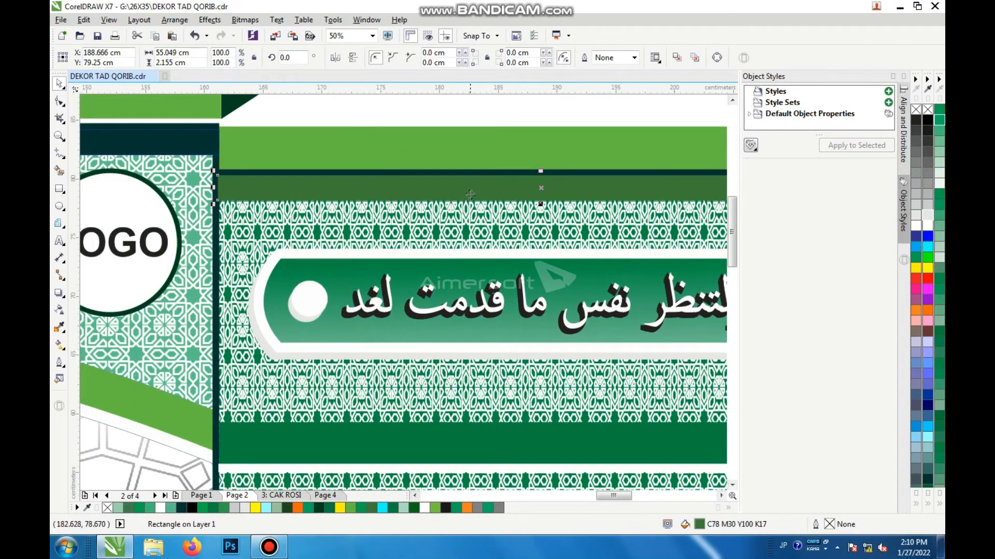
pyautogui.moveTo(486, 188); pyautogui.dragTo(493, 240)
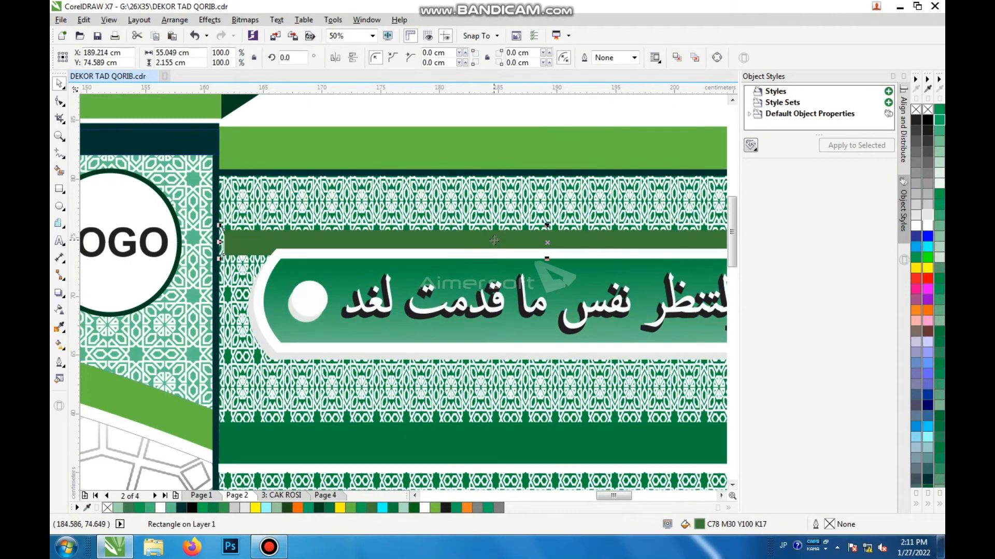
pyautogui.hotkey('ctrl', 'z')
pyautogui.scroll(-1, 434, 255)
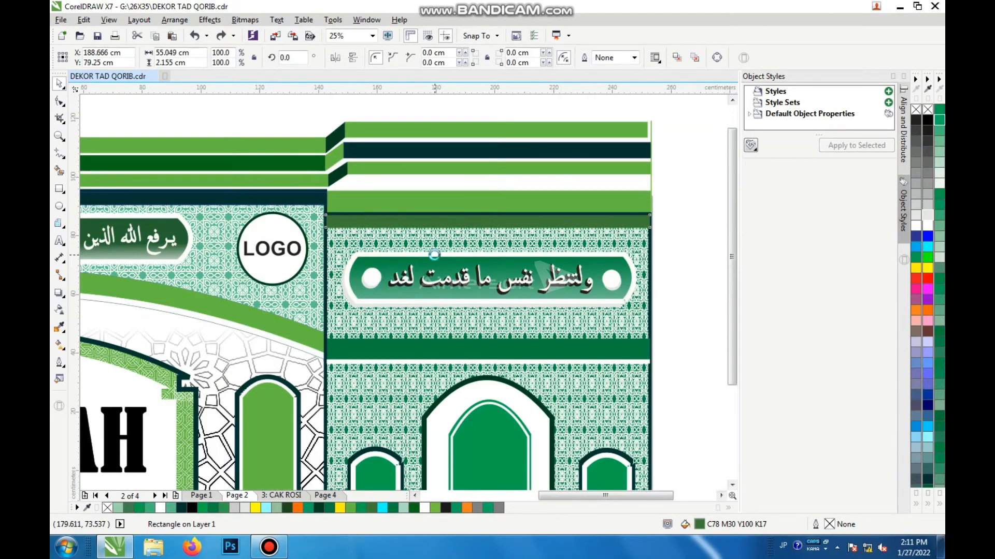
# Try moving the dark green band above the left panel's arches and the white strip beneath it, and undo both
pyautogui.scroll(-1, 434, 254)
pyautogui.scroll(-1, 374, 268)
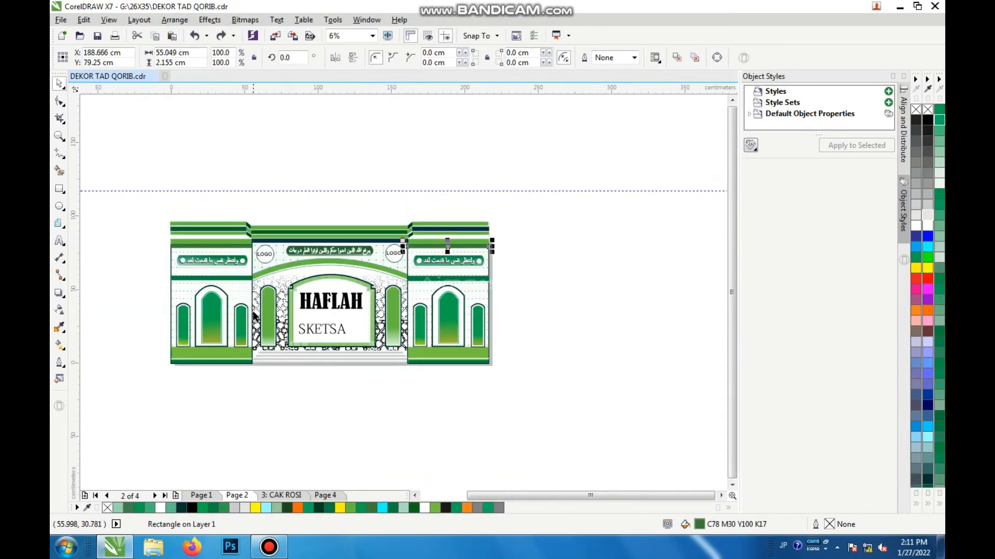
pyautogui.scroll(1, 175, 327)
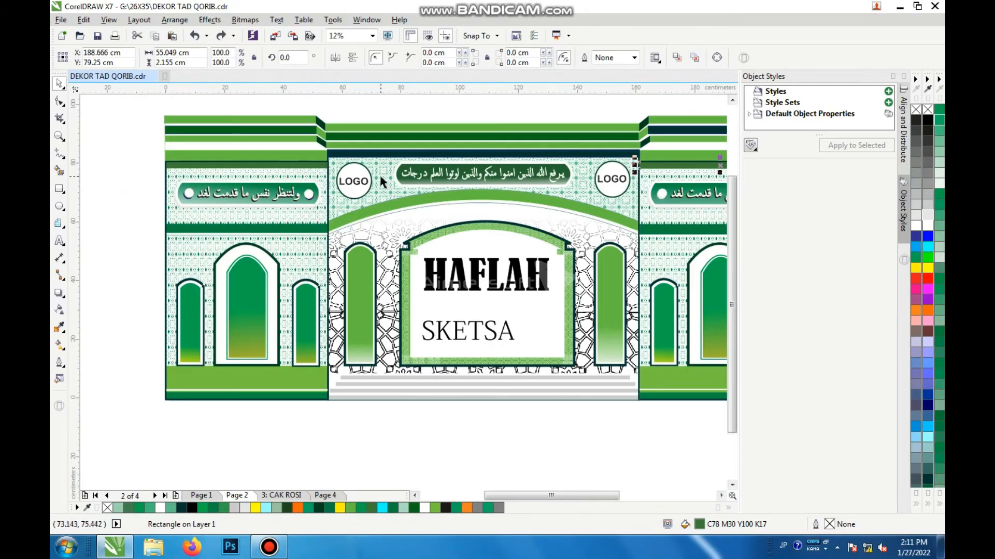
pyautogui.scroll(1, 315, 211)
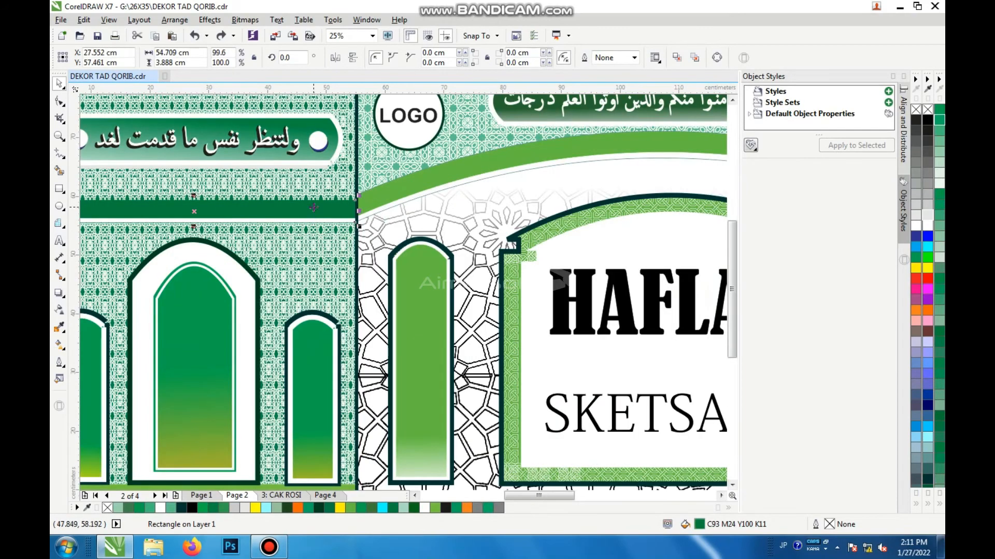
pyautogui.moveTo(313, 207); pyautogui.dragTo(316, 251)
pyautogui.hotkey('ctrl', 'z')
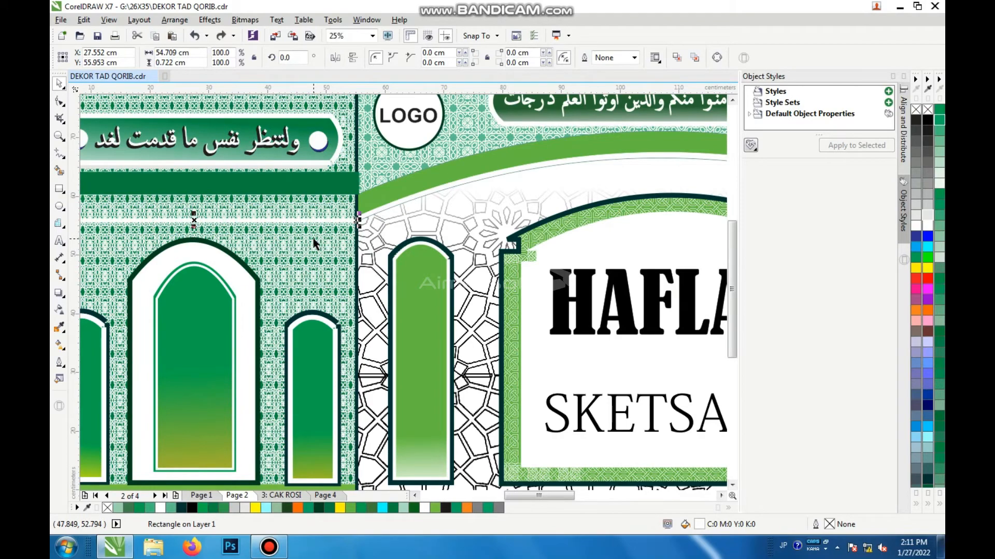
pyautogui.hotkey('ctrl', 'z')
# Try moving the large green arch above the HAFLAH frame about 2.6 cm left and 4.4 cm up, and undo it
pyautogui.moveTo(455, 195); pyautogui.dragTo(440, 219)
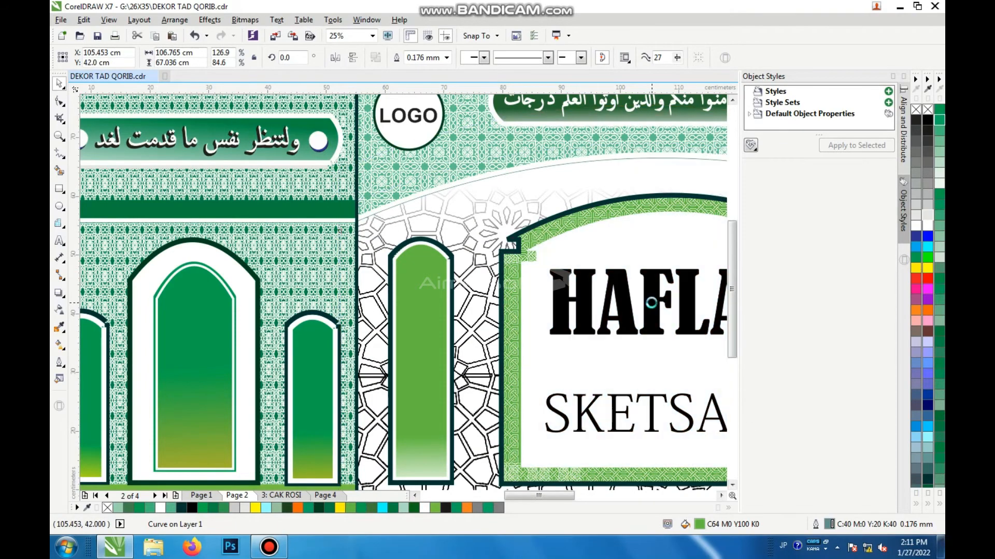
pyautogui.hotkey('ctrl', 'z')
pyautogui.scroll(-2, 594, 360)
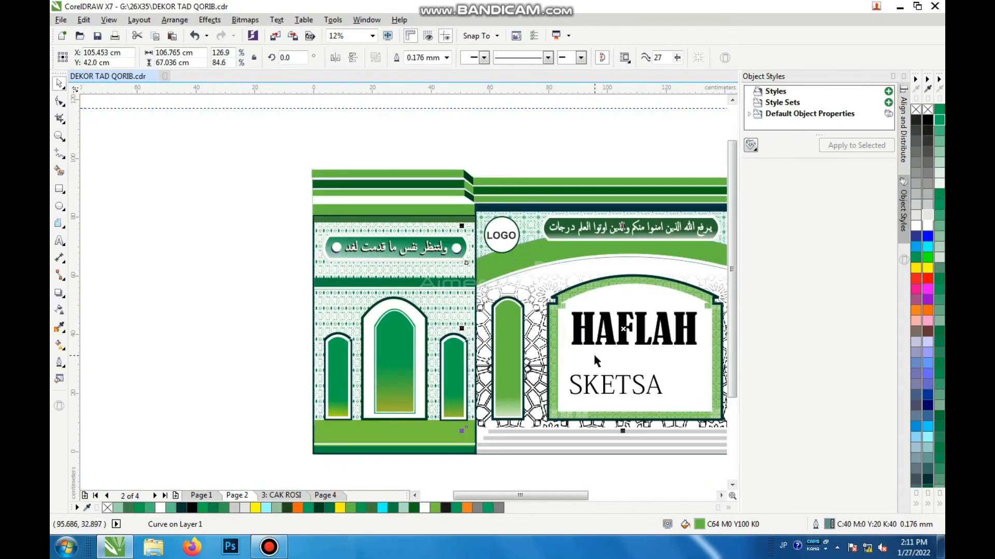
pyautogui.hotkey('ctrl', 'z')
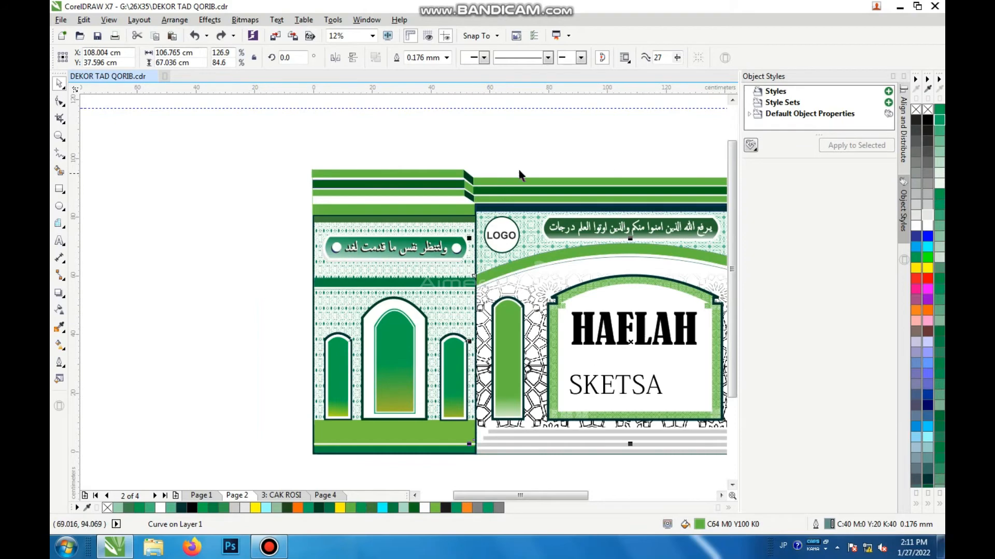
pyautogui.moveTo(523, 165); pyautogui.dragTo(702, 186)
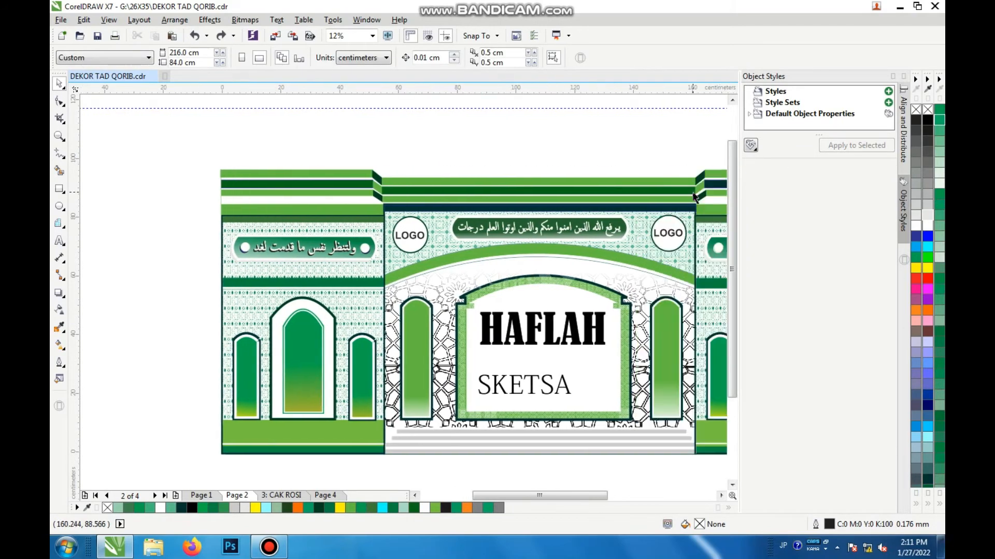
pyautogui.press('Tab')
pyautogui.moveTo(546, 161); pyautogui.dragTo(559, 241)
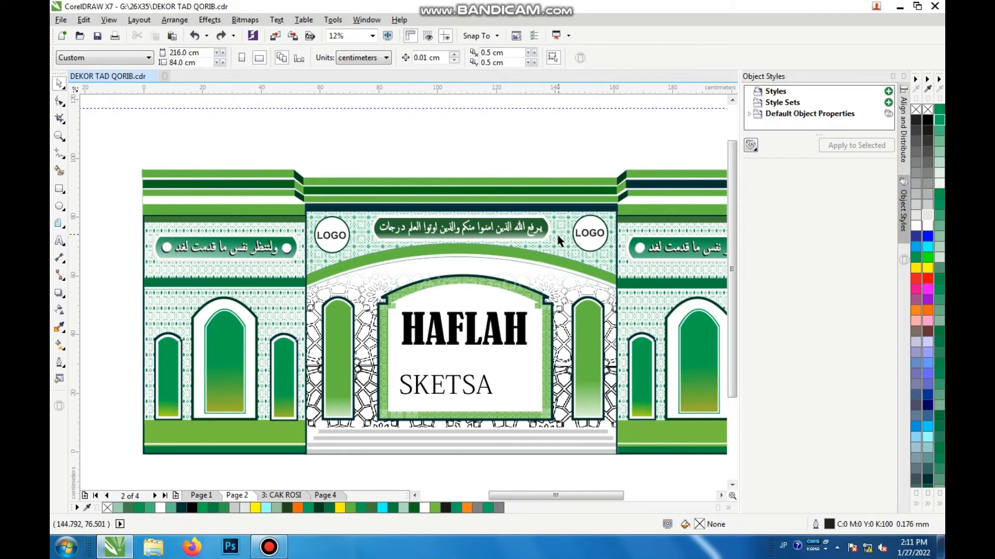
pyautogui.click(371, 36)
pyautogui.click(367, 53)
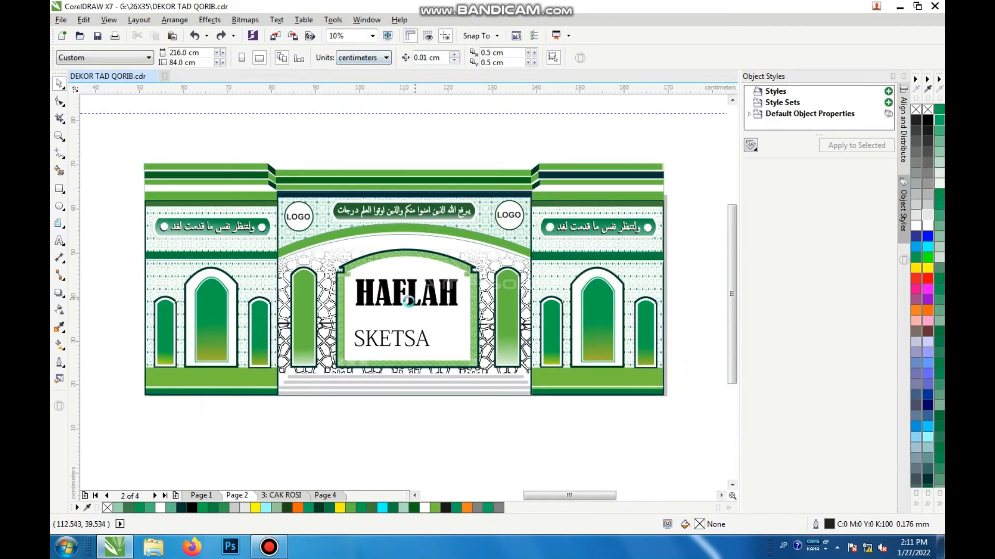
# Scale the HAFLAH text down to about 35.8 cm wide and move it up, centred in the upper part of the frame
pyautogui.scroll(1, 417, 305)
pyautogui.click(409, 302)
pyautogui.scroll(1, 412, 302)
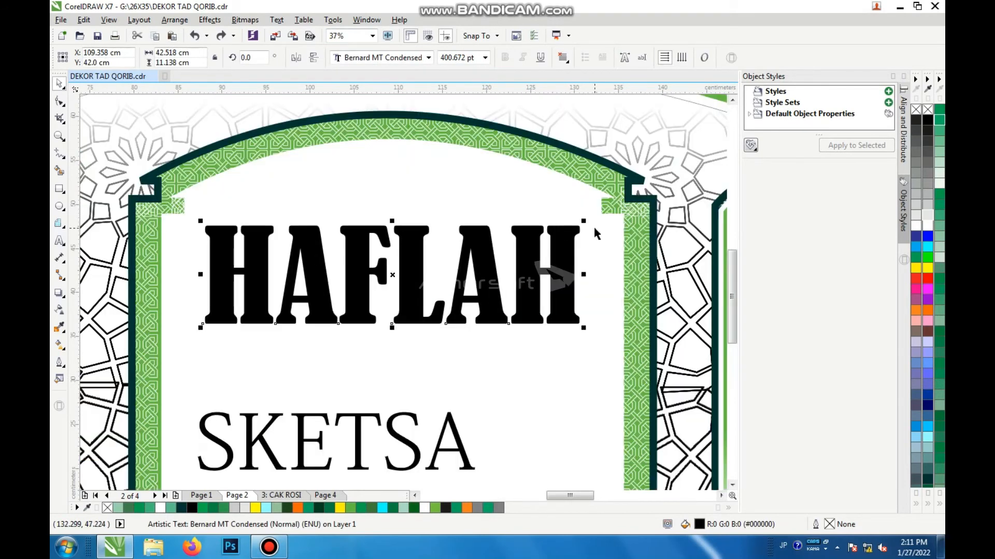
pyautogui.moveTo(585, 223); pyautogui.dragTo(526, 220)
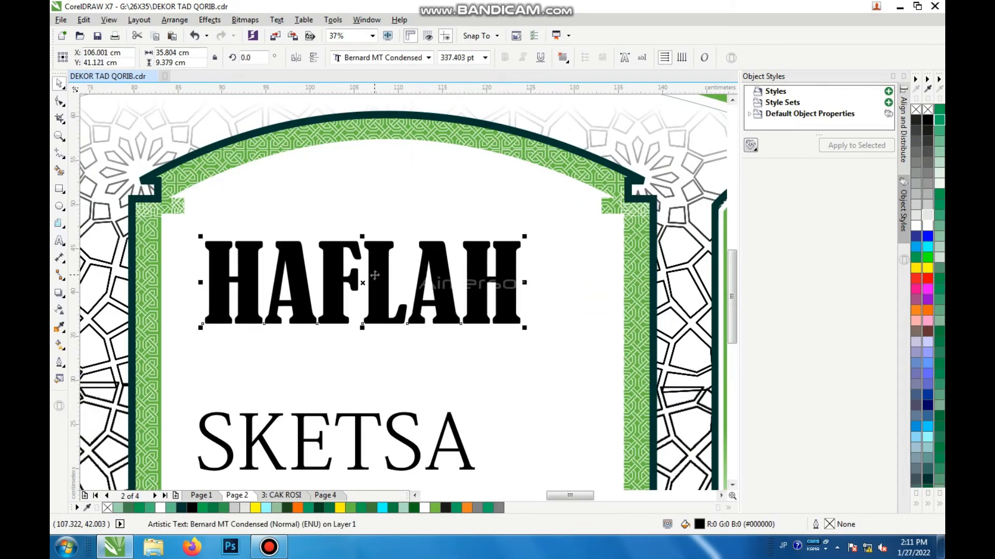
pyautogui.moveTo(369, 273); pyautogui.dragTo(401, 244)
# Replace the SKETSA text with "LPI DARUL ULUM"
pyautogui.click(362, 433)
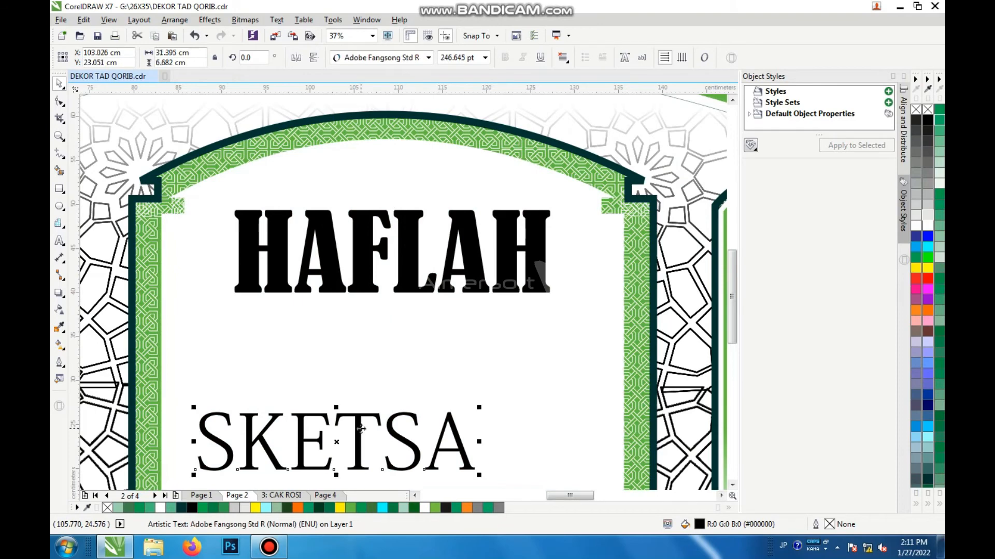
pyautogui.doubleClick(382, 440)
pyautogui.moveTo(206, 433); pyautogui.dragTo(467, 447)
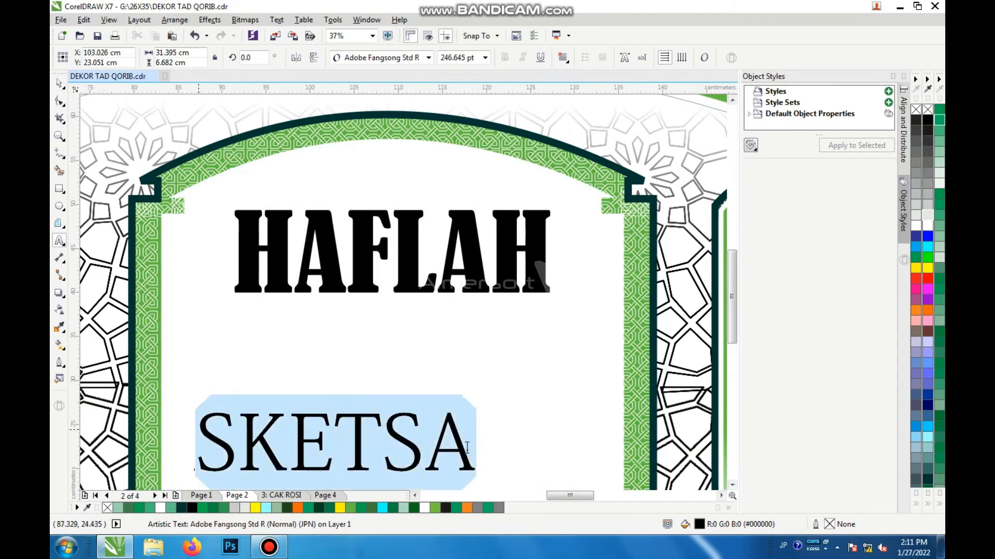
pyautogui.write('L')
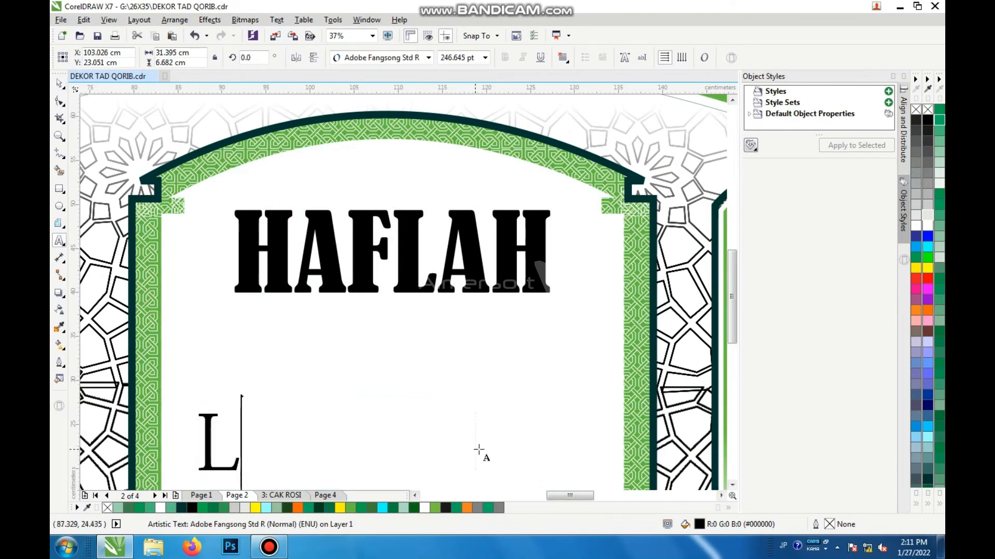
pyautogui.write('PI')
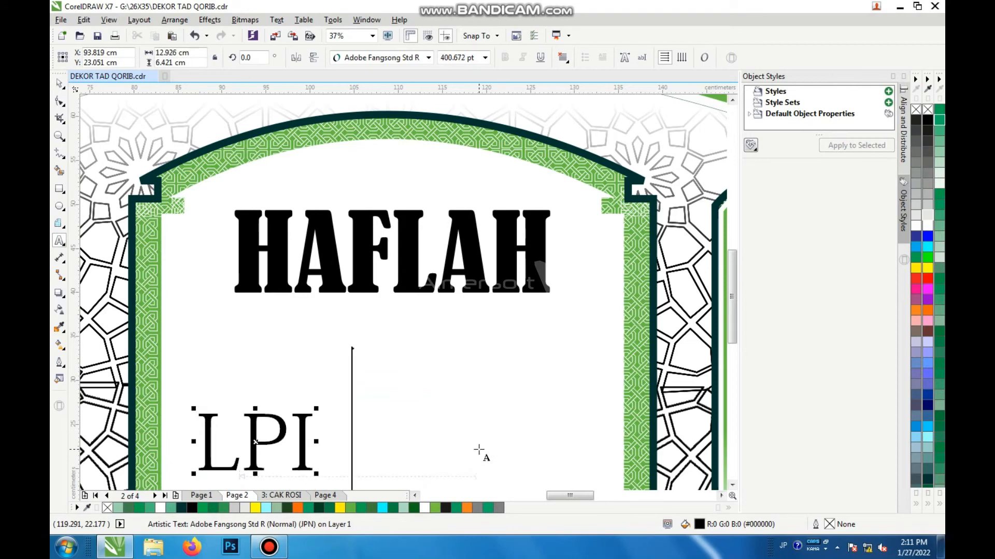
pyautogui.write(' DARUL')
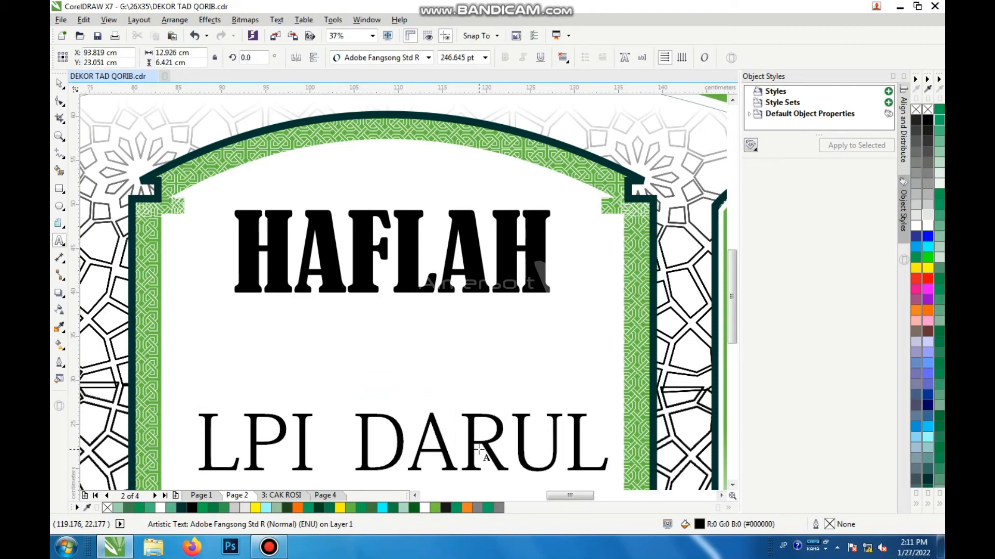
pyautogui.write(' ULUM')
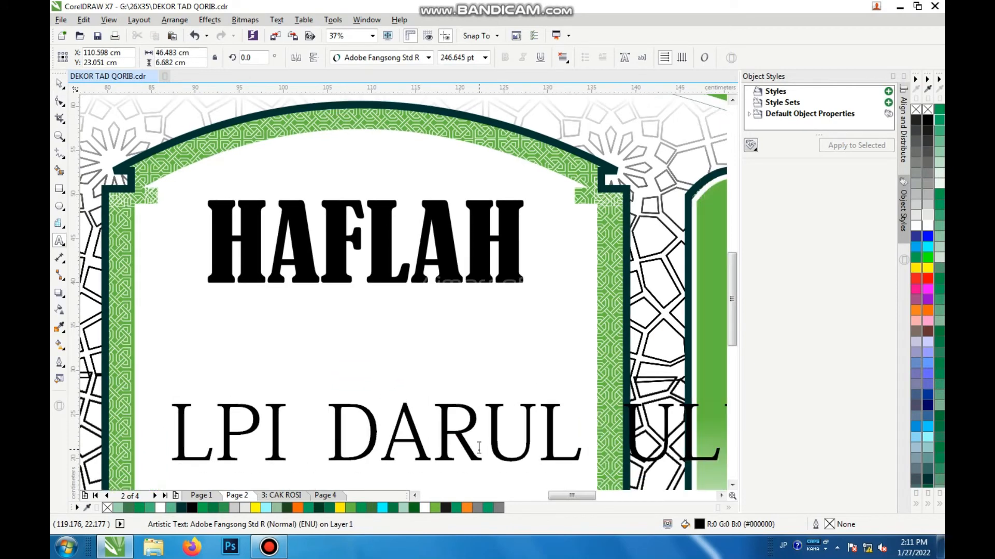
pyautogui.click(58, 86)
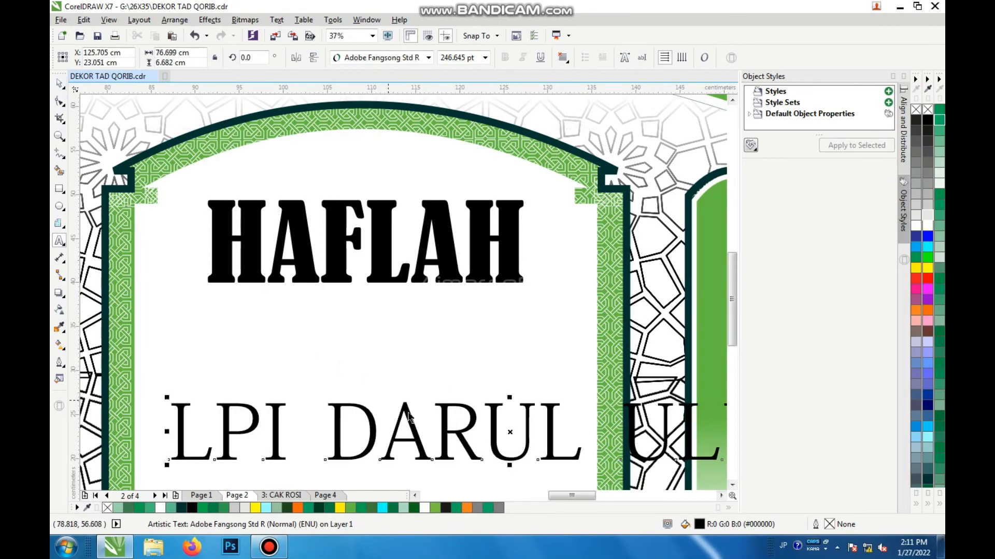
# Move the LPI DARUL ULUM text directly below HAFLAH, shrink it to fit inside the frame and centre it
pyautogui.moveTo(512, 430); pyautogui.dragTo(439, 340)
pyautogui.scroll(-2, 440, 342)
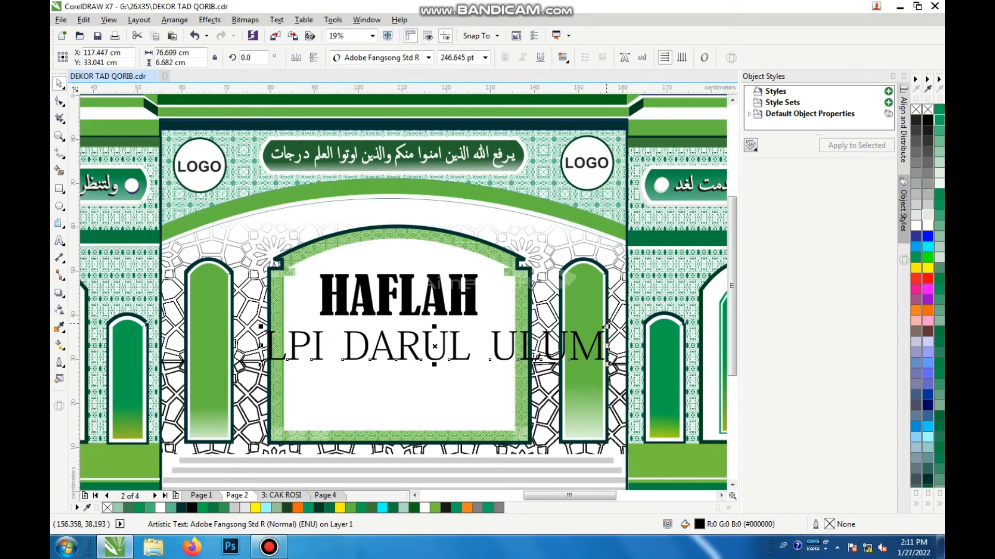
pyautogui.click(606, 325)
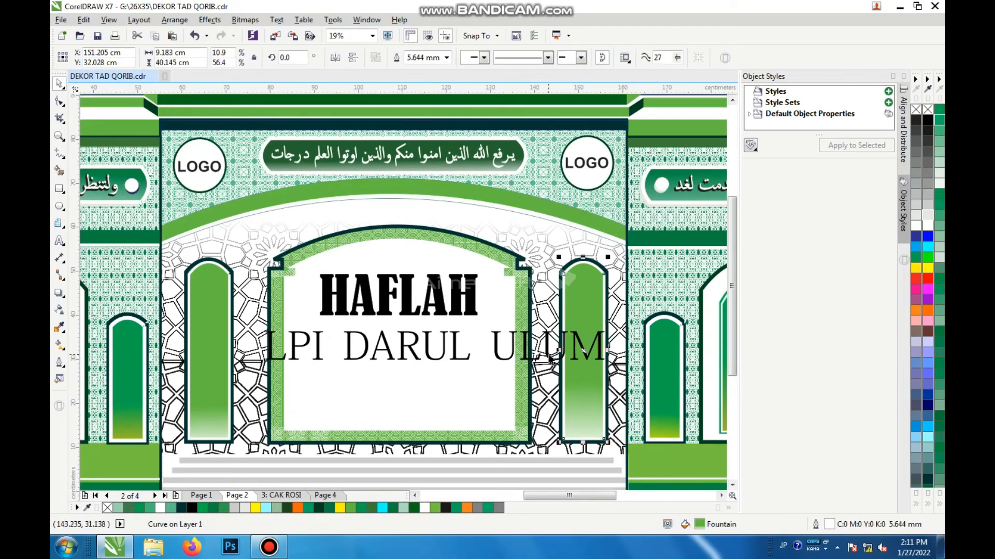
pyautogui.click(551, 357)
pyautogui.moveTo(607, 327); pyautogui.dragTo(445, 342)
pyautogui.moveTo(348, 362); pyautogui.dragTo(396, 363)
# Review the whole backdrop with the edited centre text and nothing selected
pyautogui.click(397, 366)
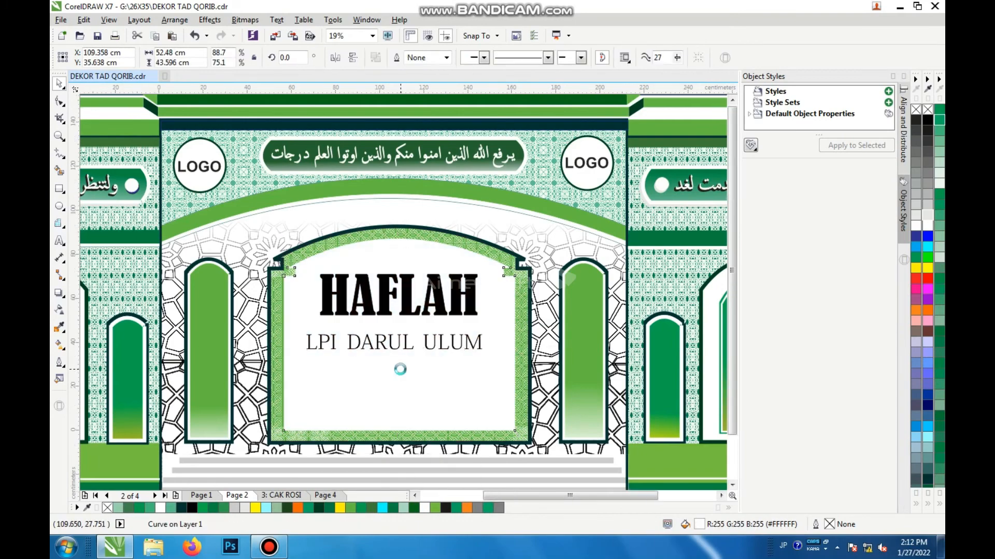
pyautogui.scroll(-2, 400, 369)
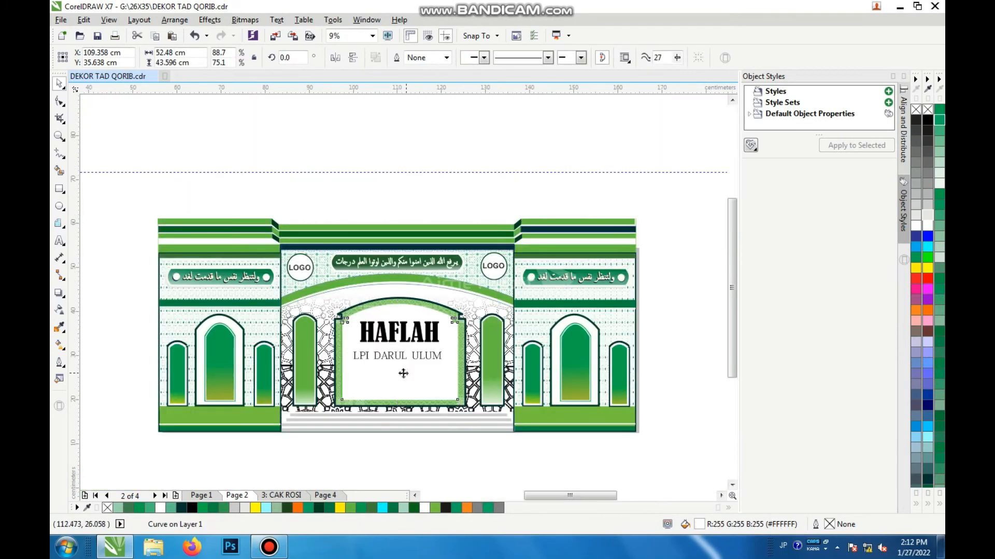
pyautogui.scroll(2, 404, 373)
pyautogui.scroll(-2, 403, 373)
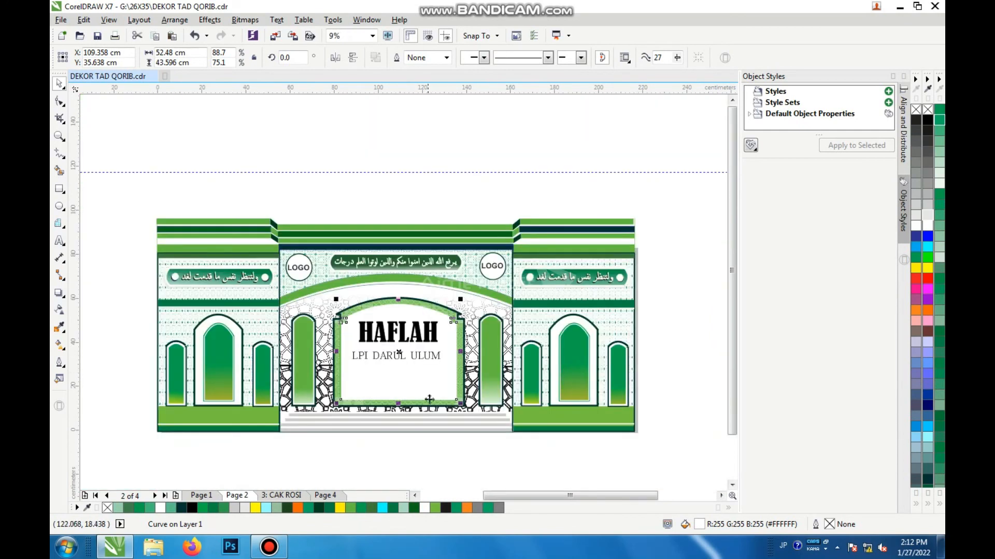
pyautogui.click(673, 393)
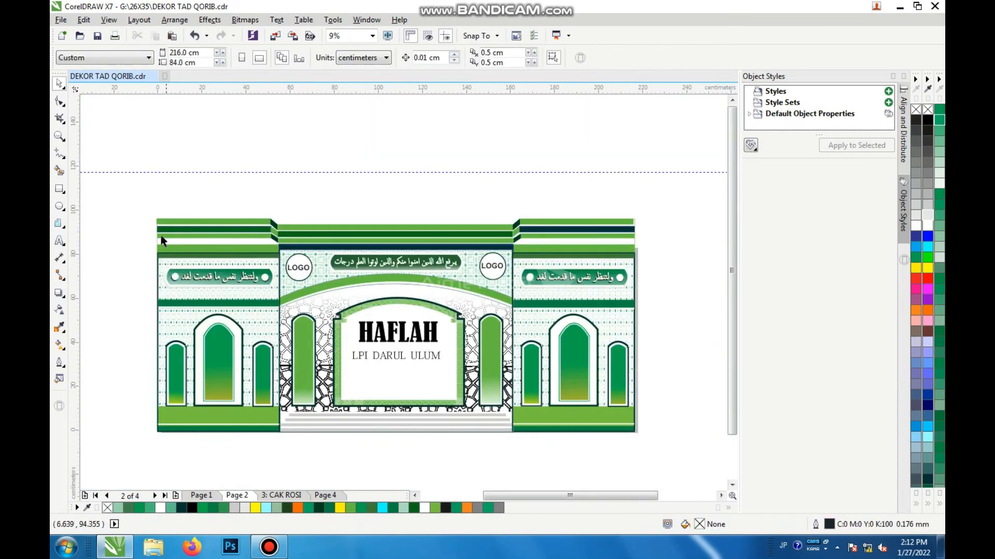
pyautogui.click(896, 10)
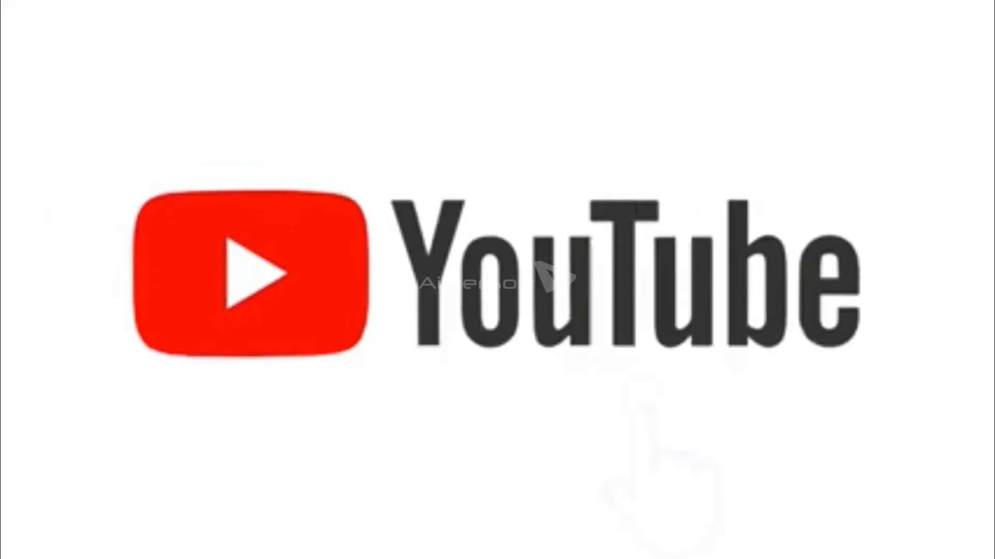